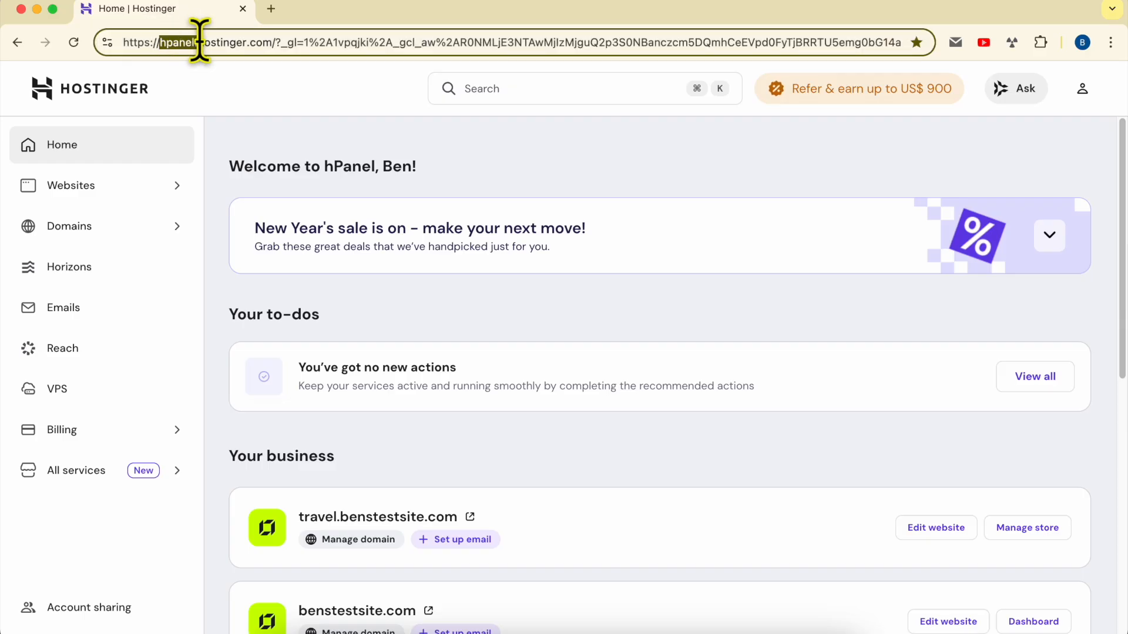
Open the Wireless Over-Ear Bluetooth Headphones product for editing in the travel.benstestsite.com store
{"action": "left_click", "coordinate": [333, 95]}
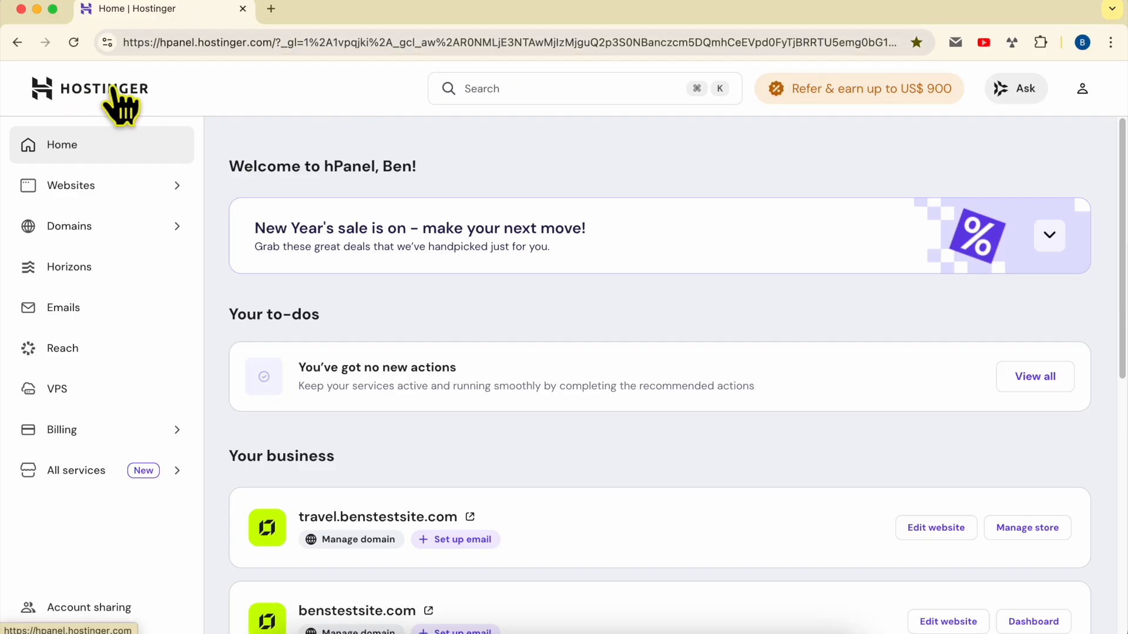
{"action": "left_click", "coordinate": [77, 187]}
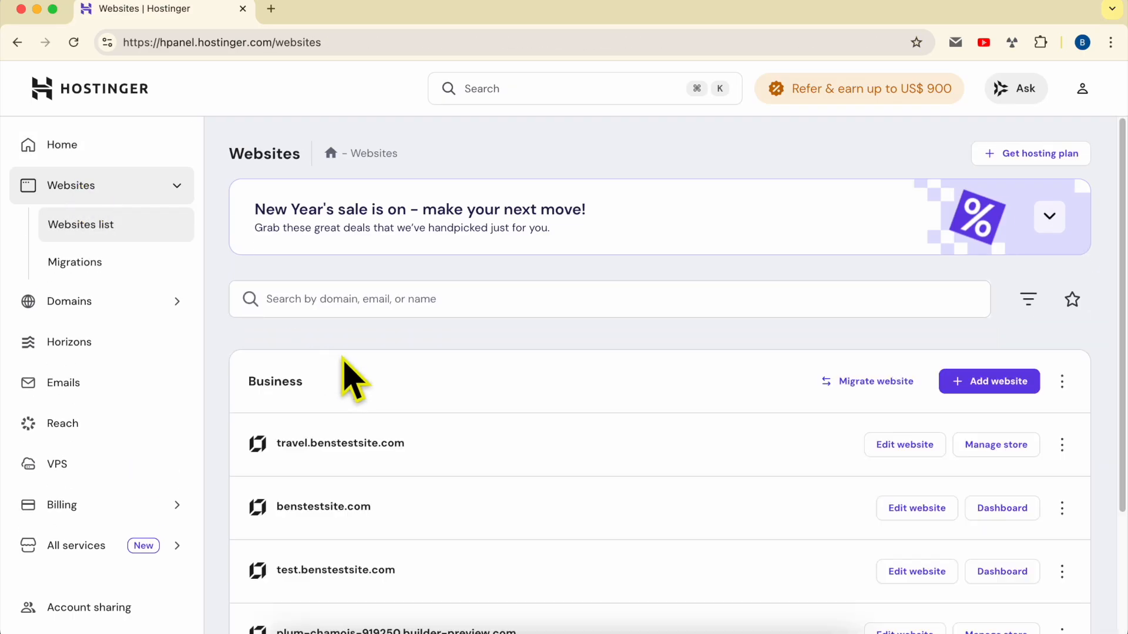
{"action": "double_click", "coordinate": [501, 444]}
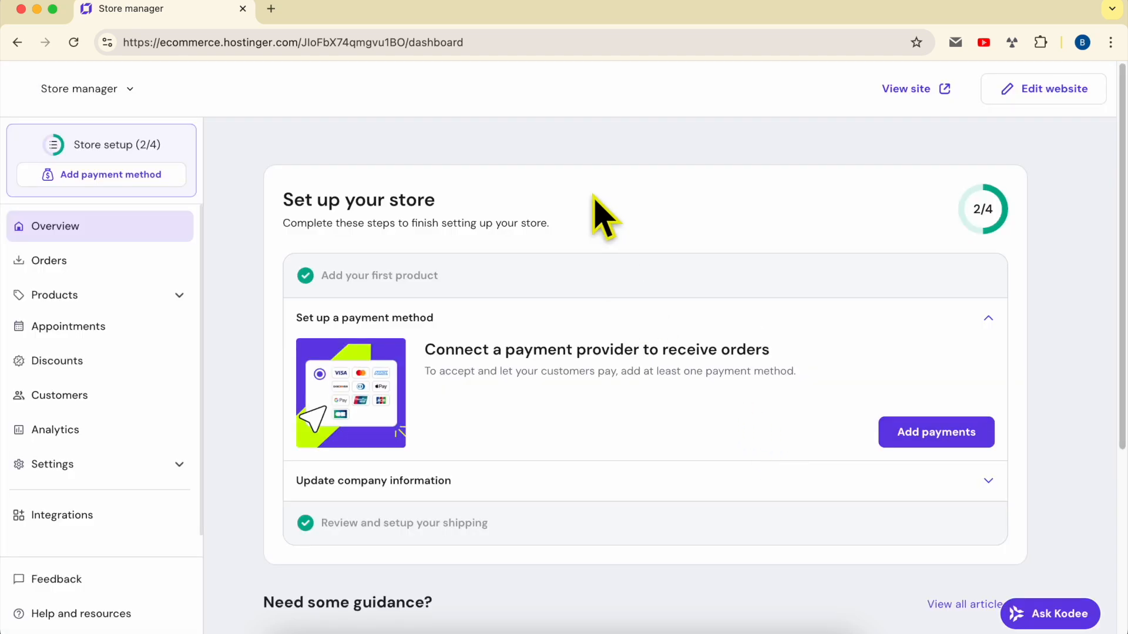
{"action": "left_click", "coordinate": [88, 301]}
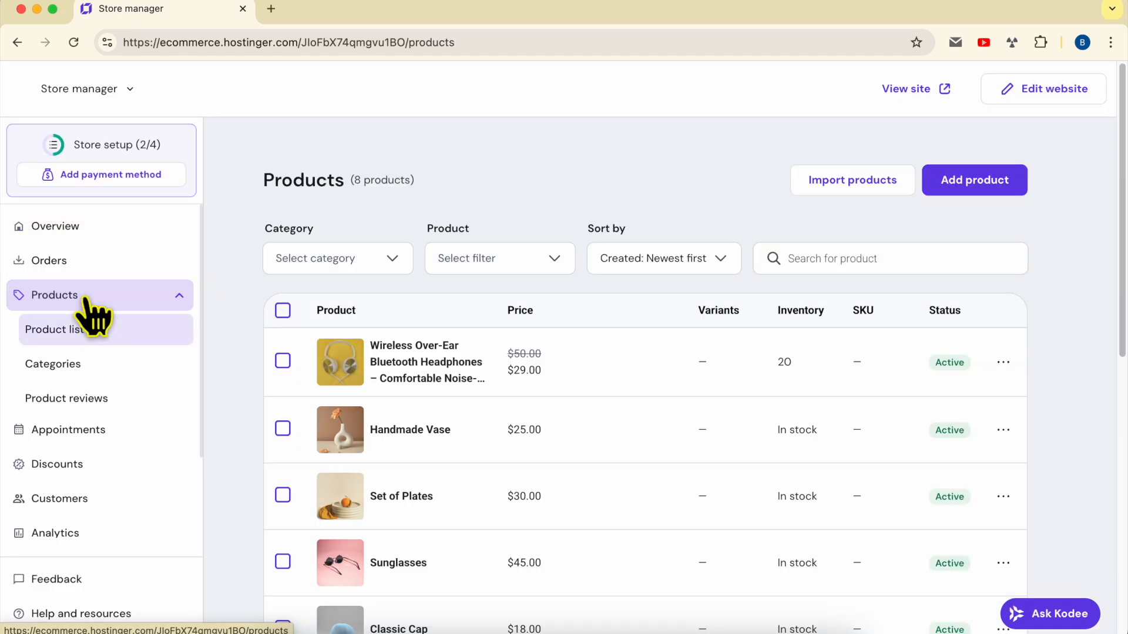
{"action": "left_click", "coordinate": [458, 361]}
Look through the product's edit form and read the description of its Options section
{"action": "scroll", "coordinate": [542, 282], "scroll_direction": "down", "scroll_amount": 3}
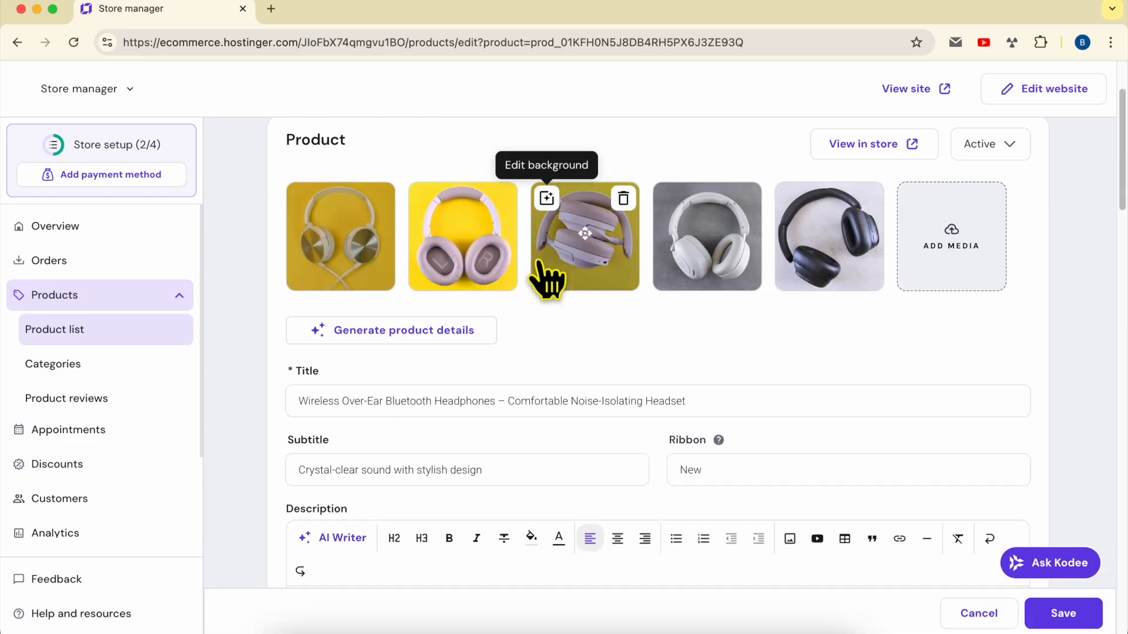
{"action": "scroll", "coordinate": [547, 276], "scroll_direction": "down", "scroll_amount": 15}
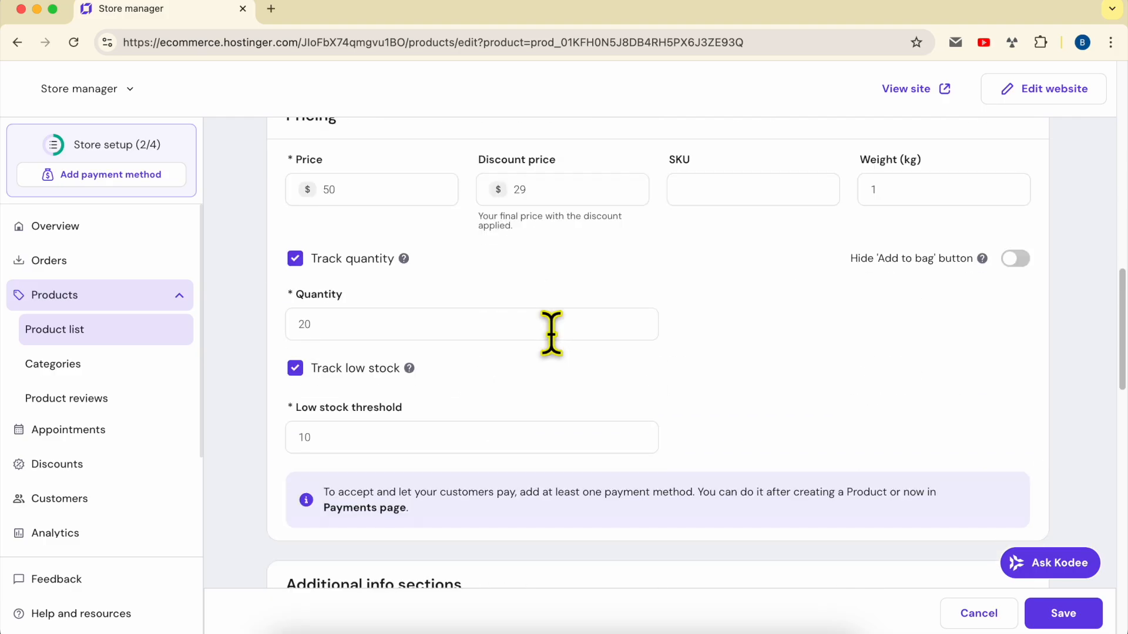
{"action": "scroll", "coordinate": [551, 334], "scroll_direction": "down", "scroll_amount": 15}
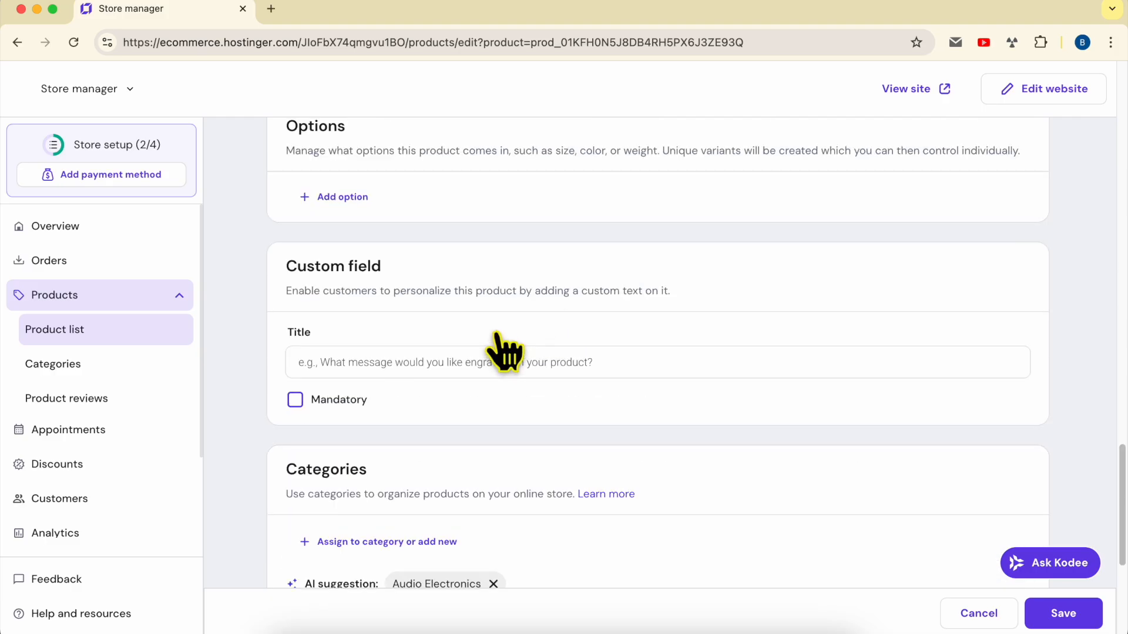
{"action": "scroll", "coordinate": [411, 276], "scroll_direction": "up", "scroll_amount": 1}
{"action": "double_click", "coordinate": [320, 171]}
{"action": "scroll", "coordinate": [353, 247], "scroll_direction": "up", "scroll_amount": 3}
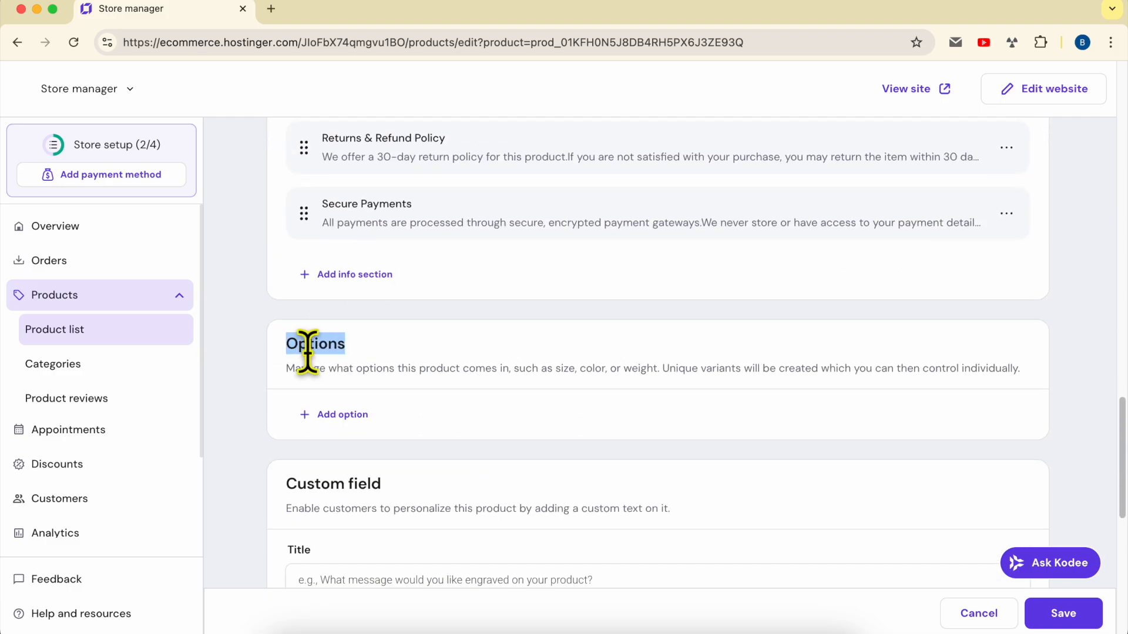
{"action": "triple_click", "coordinate": [322, 365]}
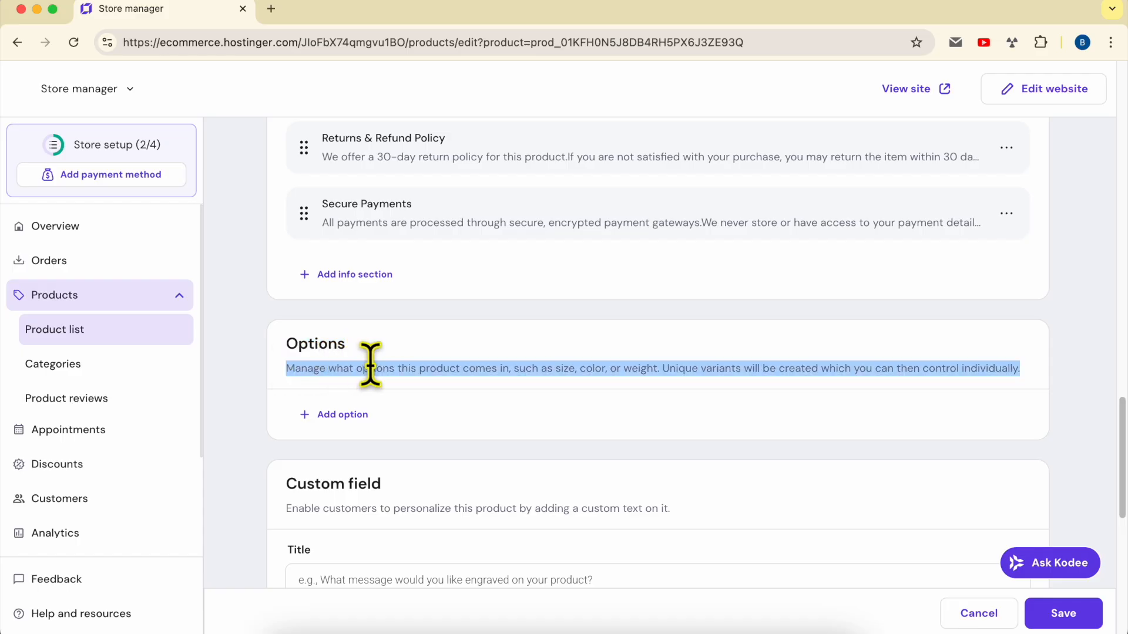
{"action": "left_click", "coordinate": [308, 372]}
{"action": "left_click_drag", "start_coordinate": [376, 369], "coordinate": [1034, 390]}
{"action": "left_click", "coordinate": [1043, 395]}
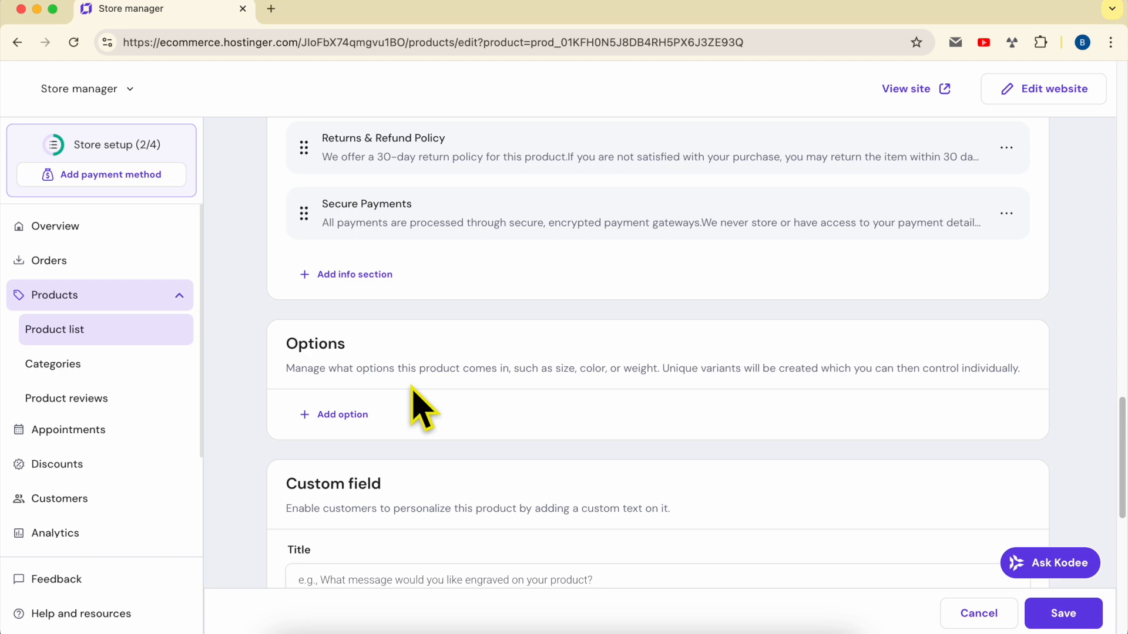
{"action": "left_click", "coordinate": [351, 418]}
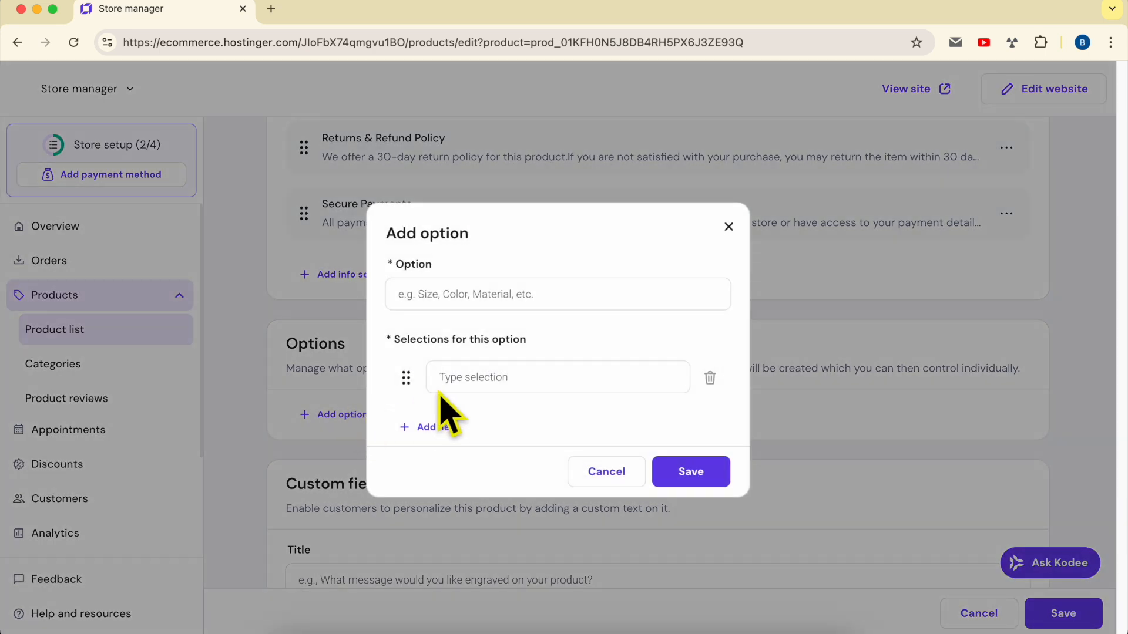
{"action": "left_click", "coordinate": [479, 296]}
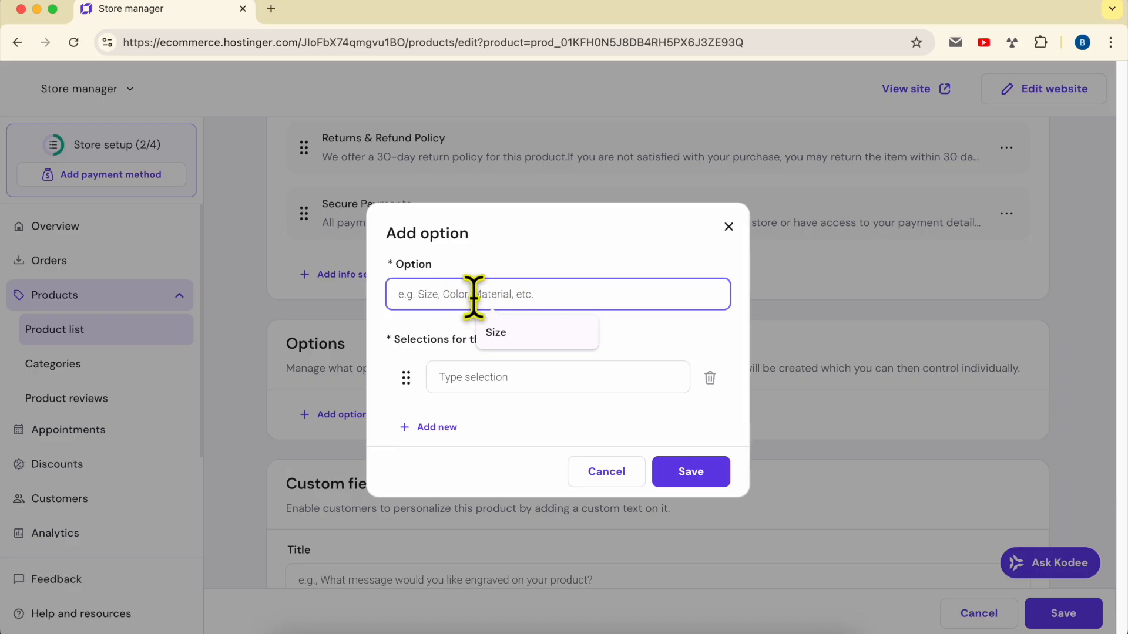
{"action": "left_click", "coordinate": [603, 479]}
Start a new option for the headphones and name it Color
{"action": "scroll", "coordinate": [516, 473], "scroll_direction": "up", "scroll_amount": 10}
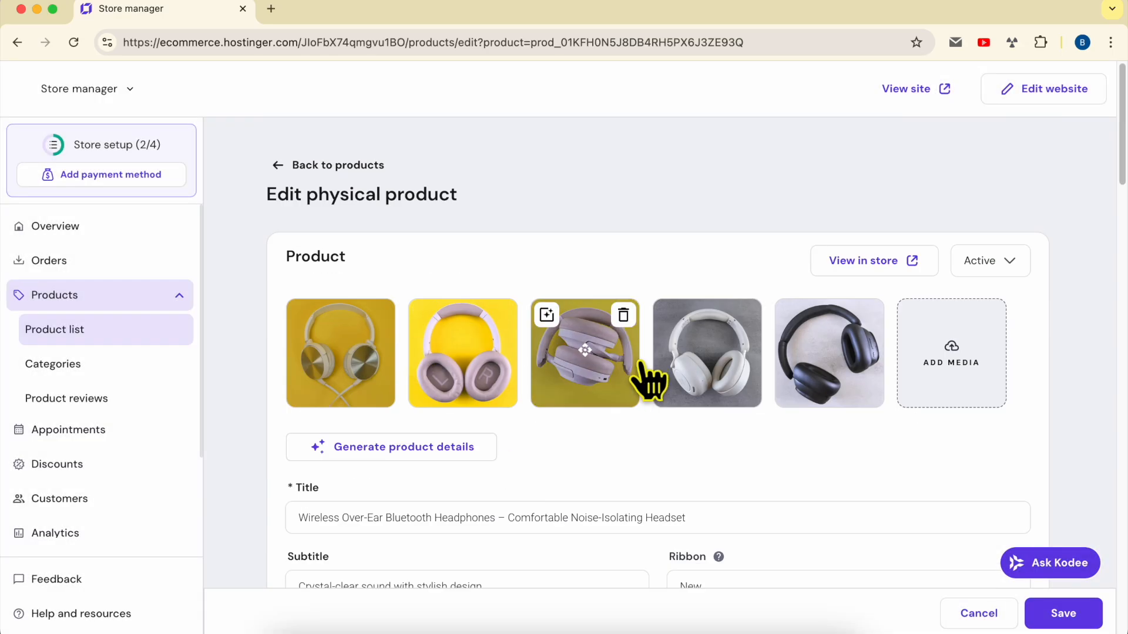
{"action": "scroll", "coordinate": [650, 381], "scroll_direction": "down", "scroll_amount": 8}
{"action": "scroll", "coordinate": [638, 504], "scroll_direction": "down", "scroll_amount": 10}
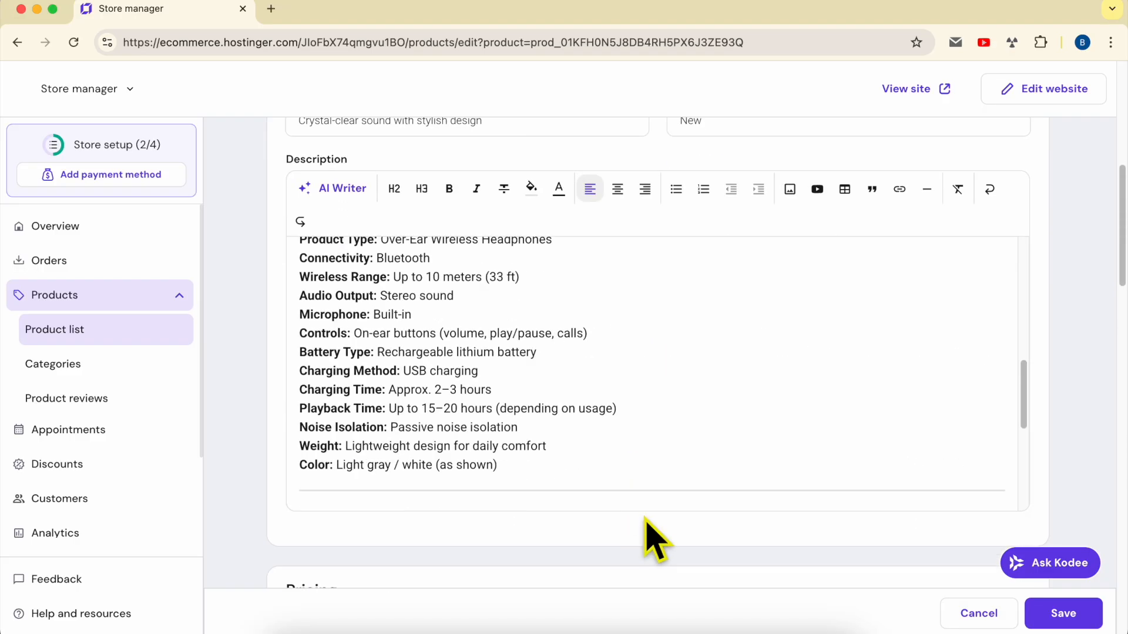
{"action": "scroll", "coordinate": [559, 470], "scroll_direction": "down", "scroll_amount": 9}
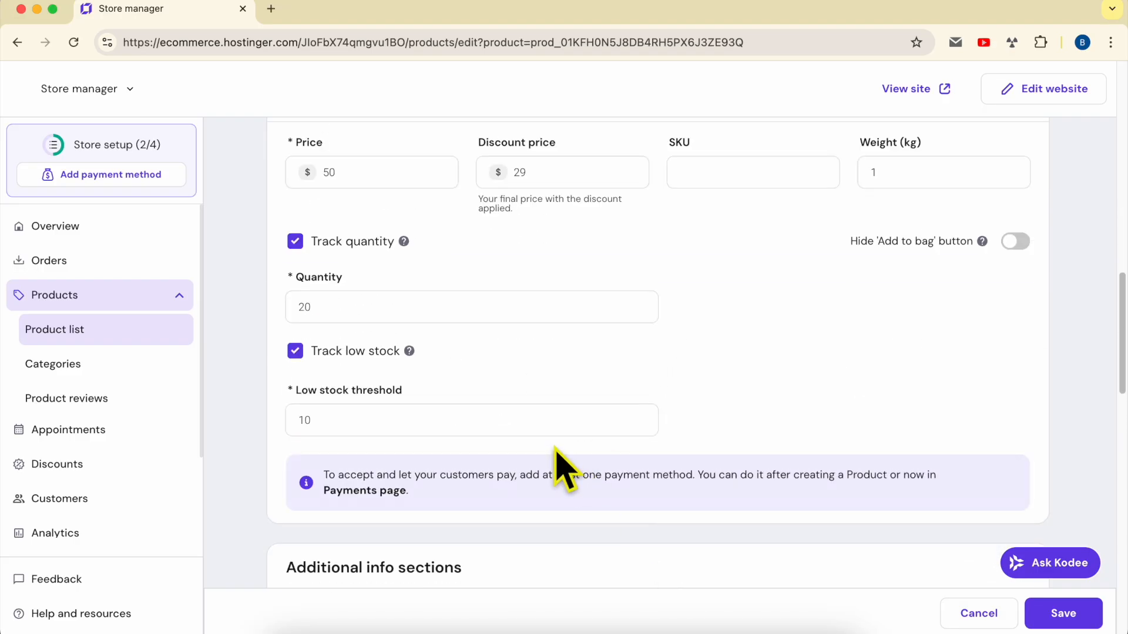
{"action": "scroll", "coordinate": [369, 440], "scroll_direction": "down", "scroll_amount": 4}
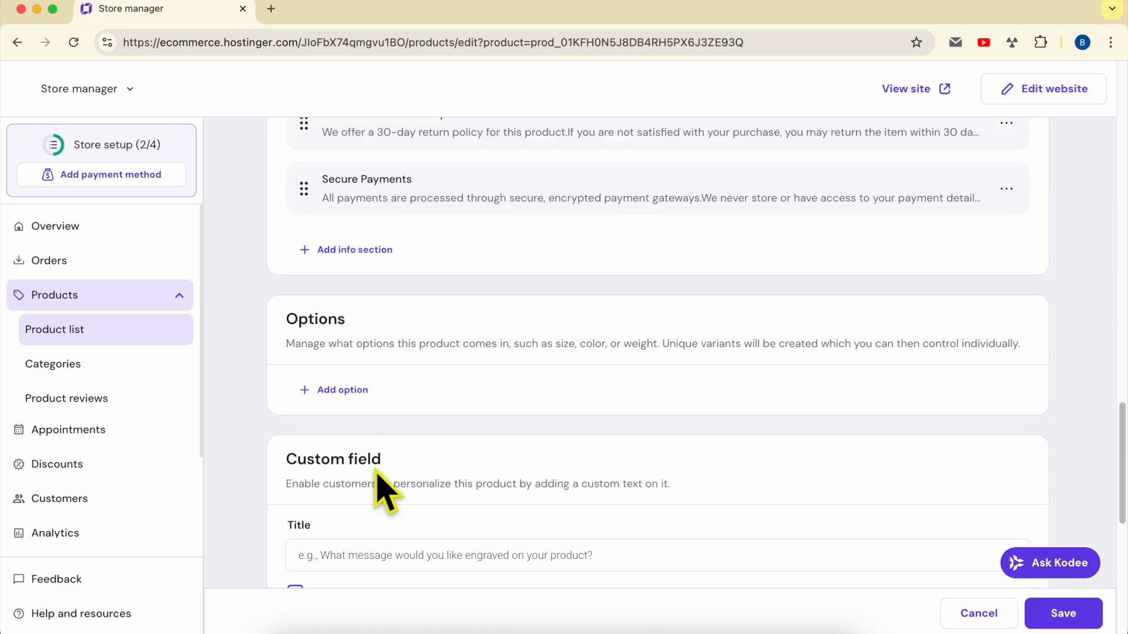
{"action": "left_click", "coordinate": [344, 358]}
{"action": "left_click", "coordinate": [494, 291]}
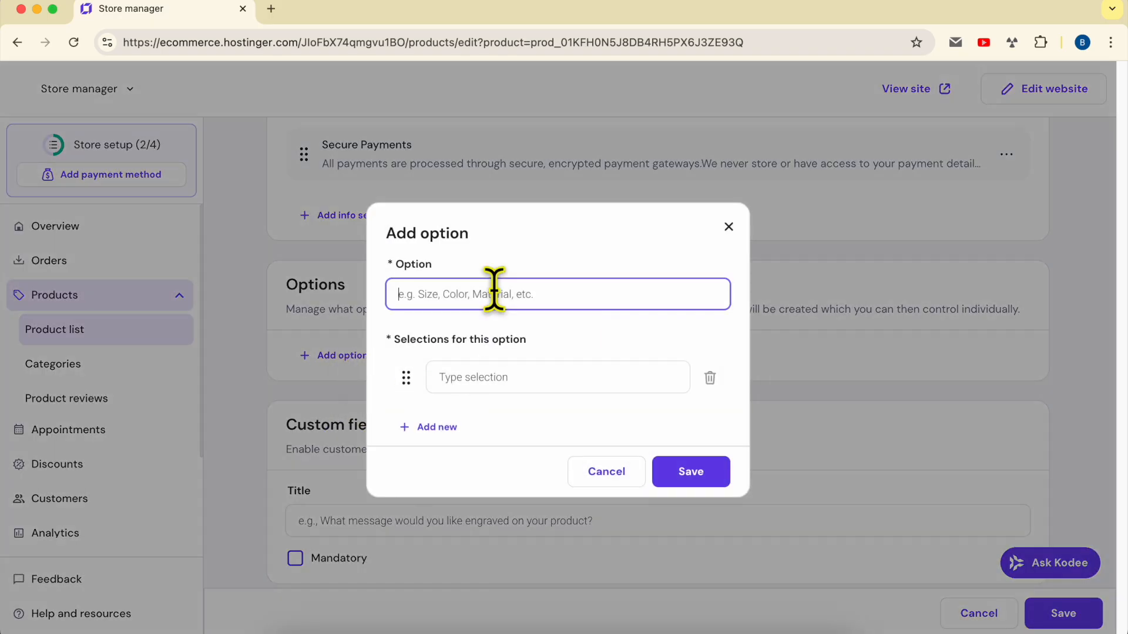
{"action": "type", "text": "Color"}
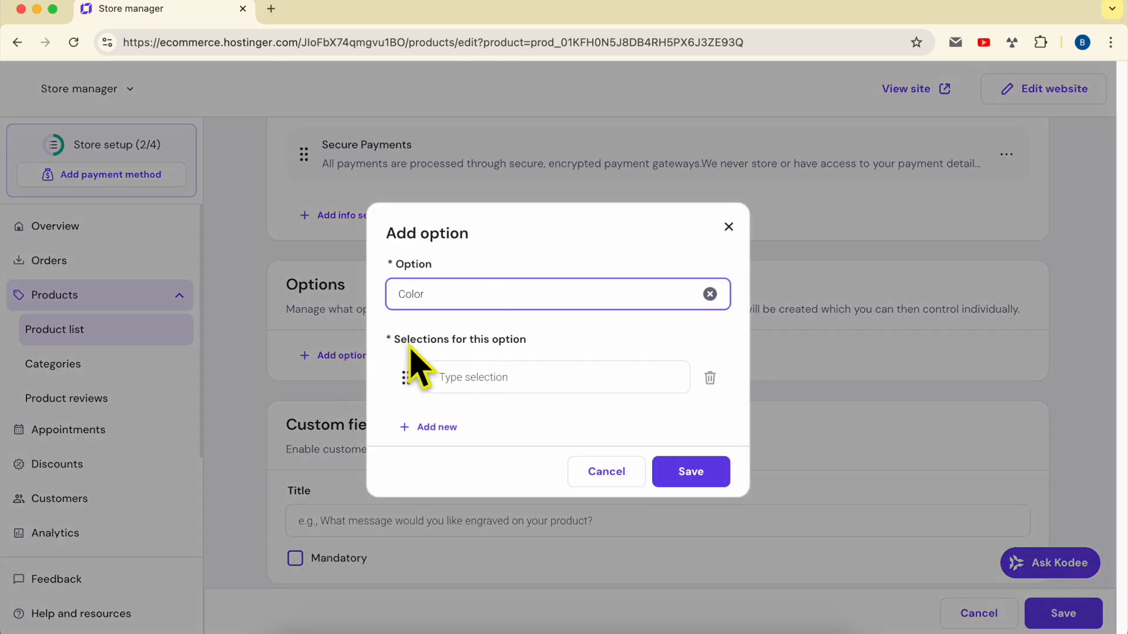
Enter White as the first selection of the Color option
{"action": "left_click", "coordinate": [486, 377]}
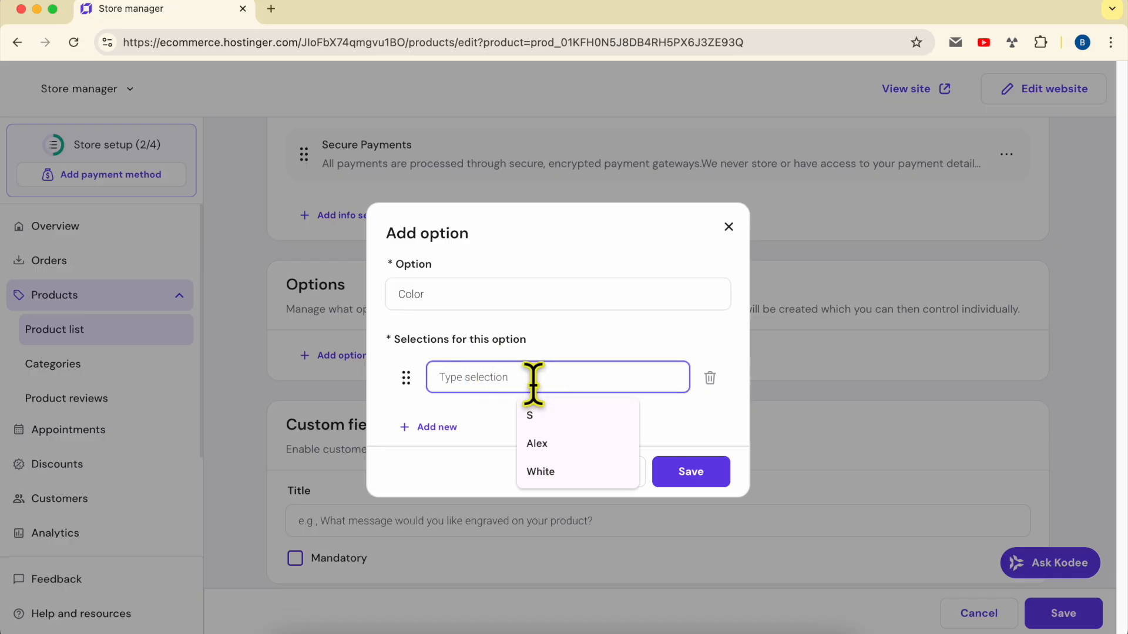
{"action": "type", "text": "wh"}
{"action": "key", "text": "BackSpace"}
{"action": "key", "text": "BackSpace"}
{"action": "type", "text": "Whit"}
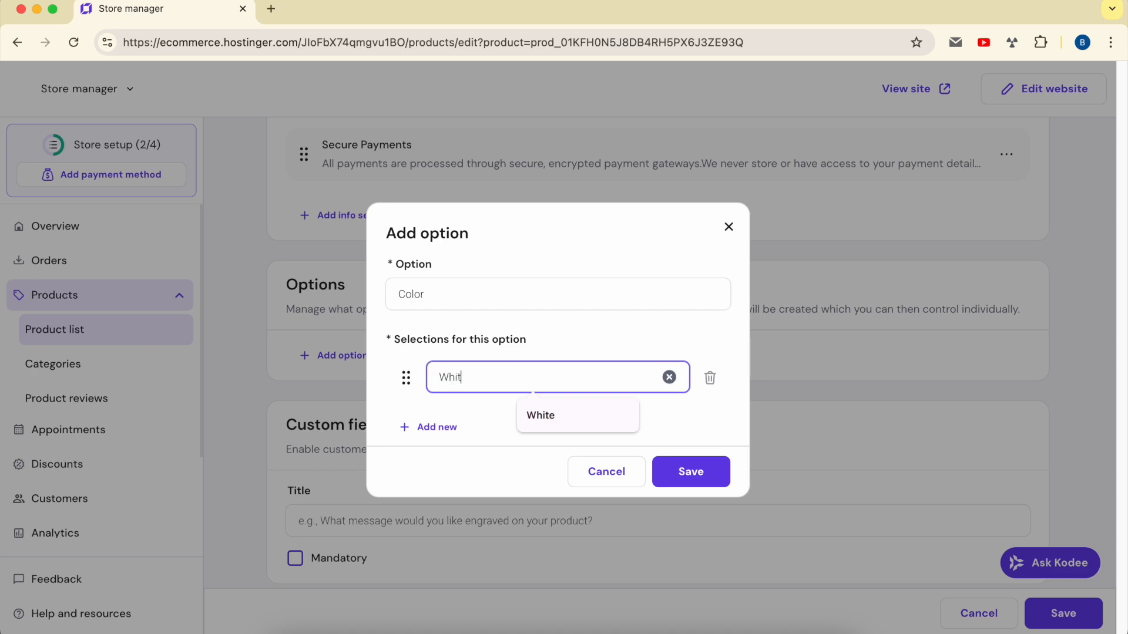
{"action": "type", "text": "e"}
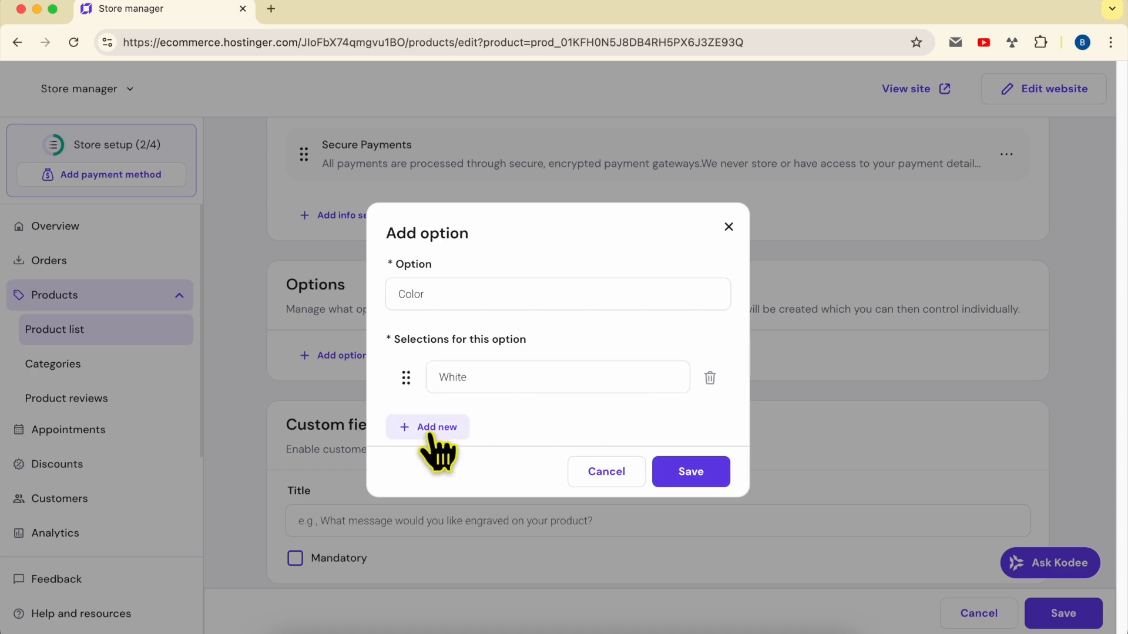
Add Black as the second selection and save the Color option
{"action": "left_click", "coordinate": [437, 428]}
{"action": "left_click", "coordinate": [489, 405]}
{"action": "type", "text": "Bla"}
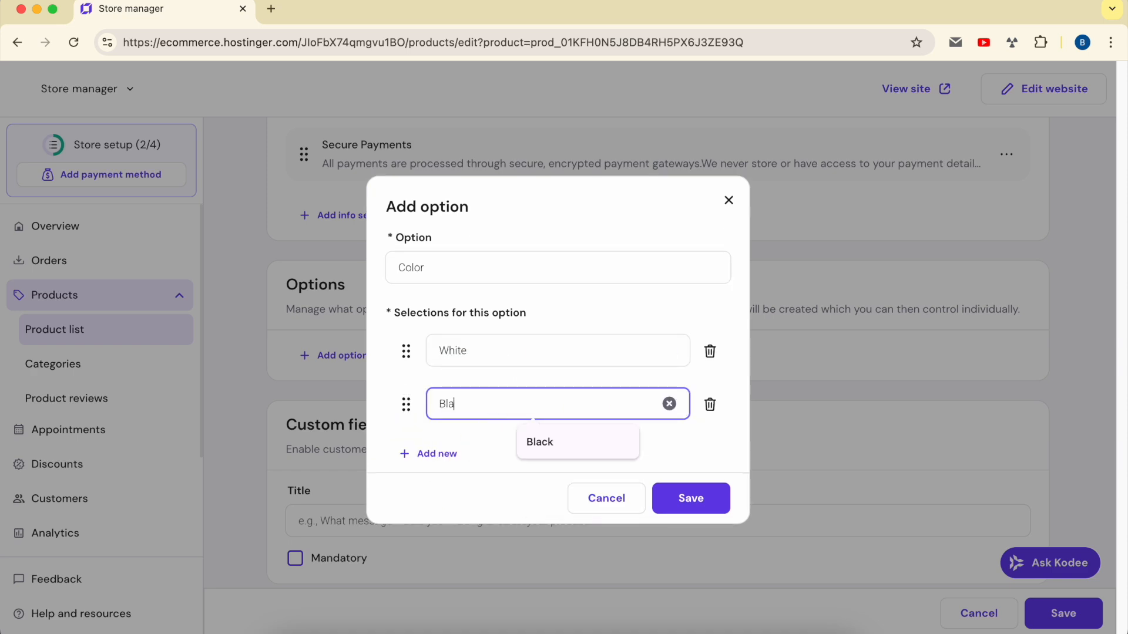
{"action": "type", "text": "ck"}
{"action": "left_click", "coordinate": [567, 327]}
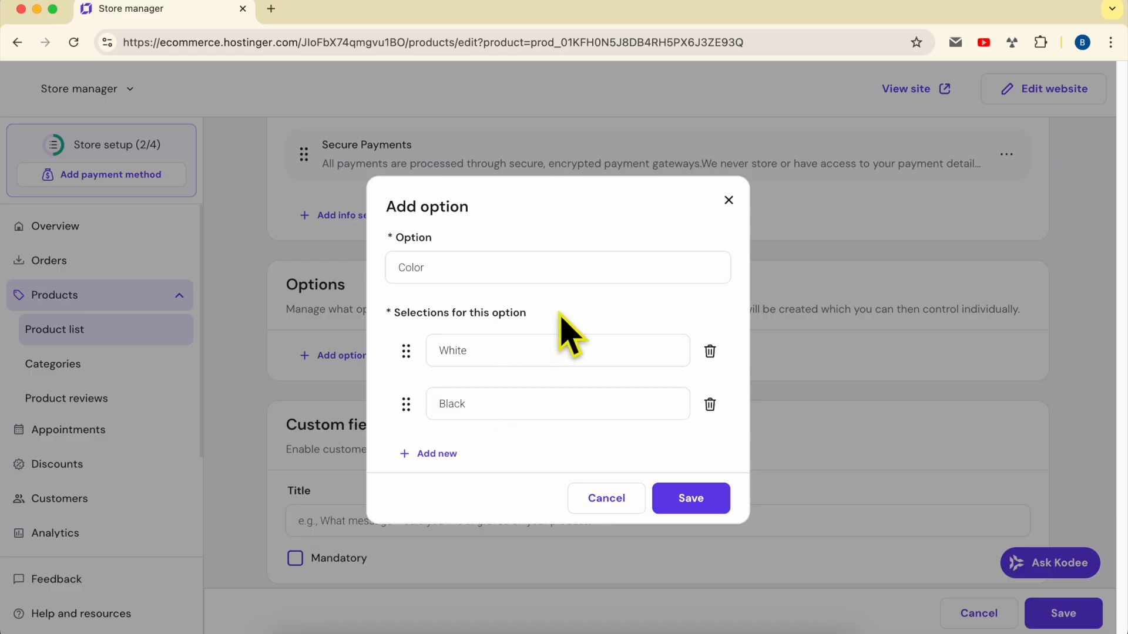
{"action": "left_click", "coordinate": [691, 498]}
Start a second option for the headphones, name it Connection and try to save it without selections
{"action": "scroll", "coordinate": [952, 453], "scroll_direction": "up", "scroll_amount": 5}
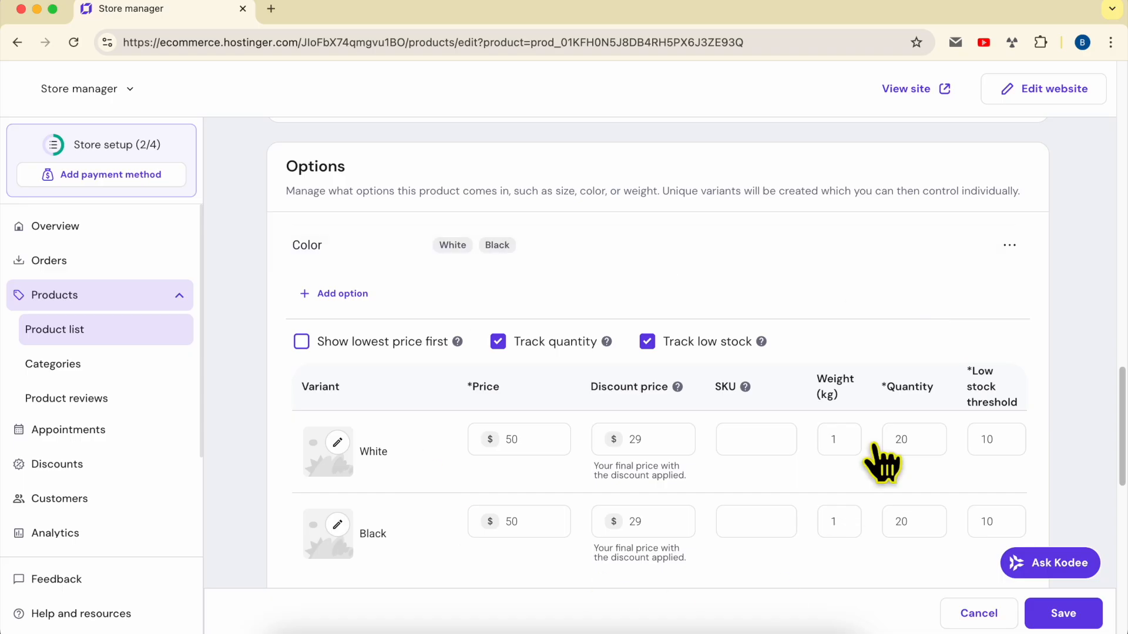
{"action": "double_click", "coordinate": [327, 166]}
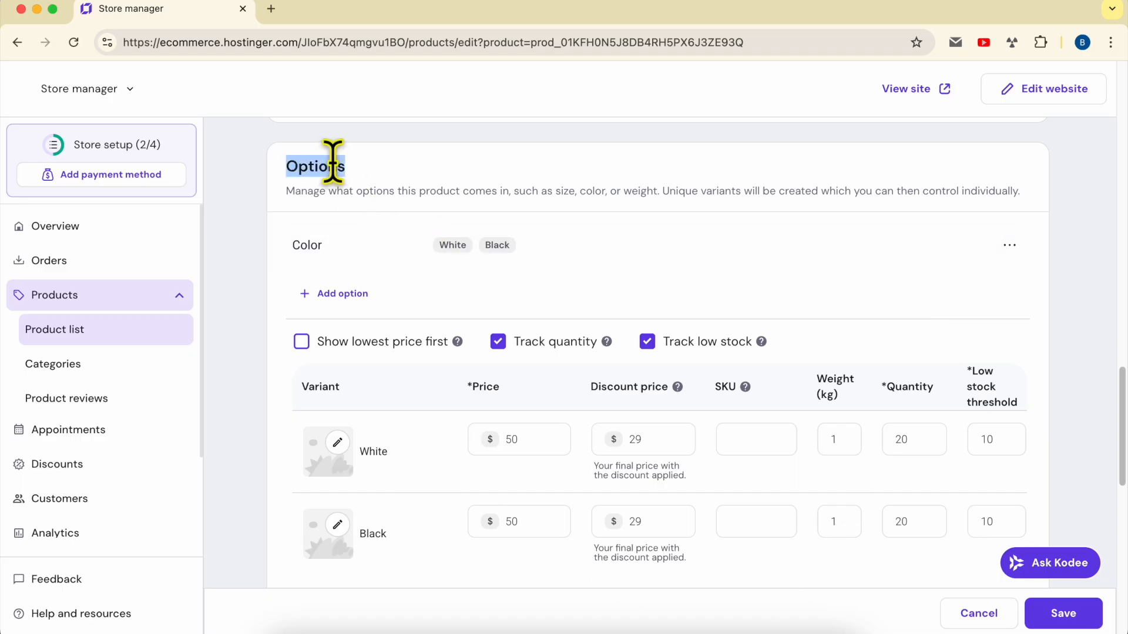
{"action": "left_click", "coordinate": [509, 167]}
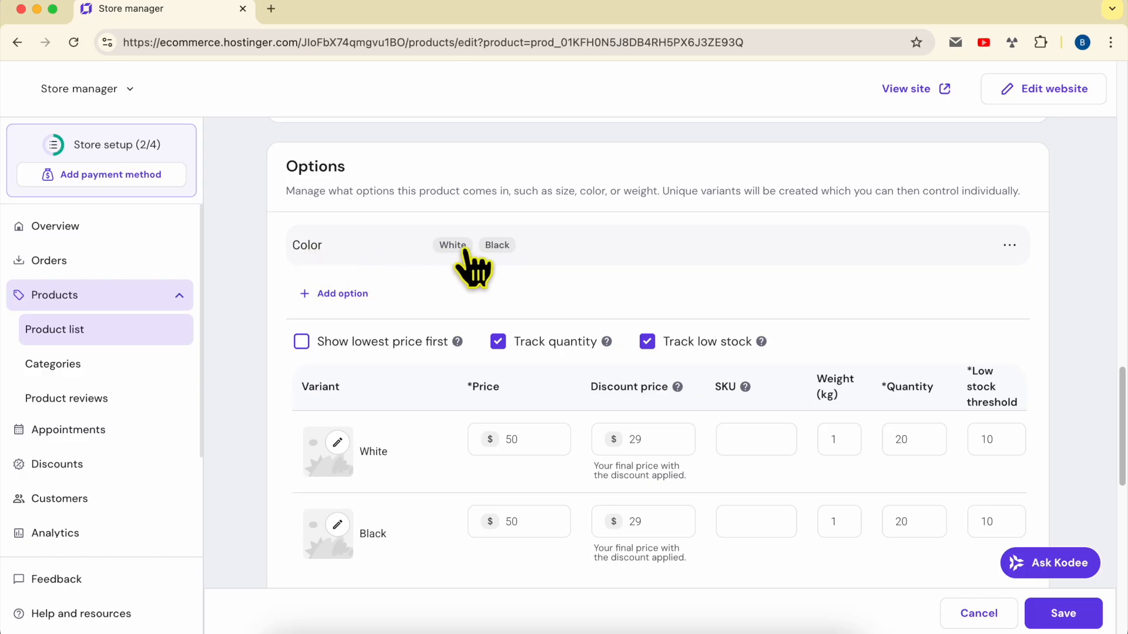
{"action": "left_click", "coordinate": [341, 297]}
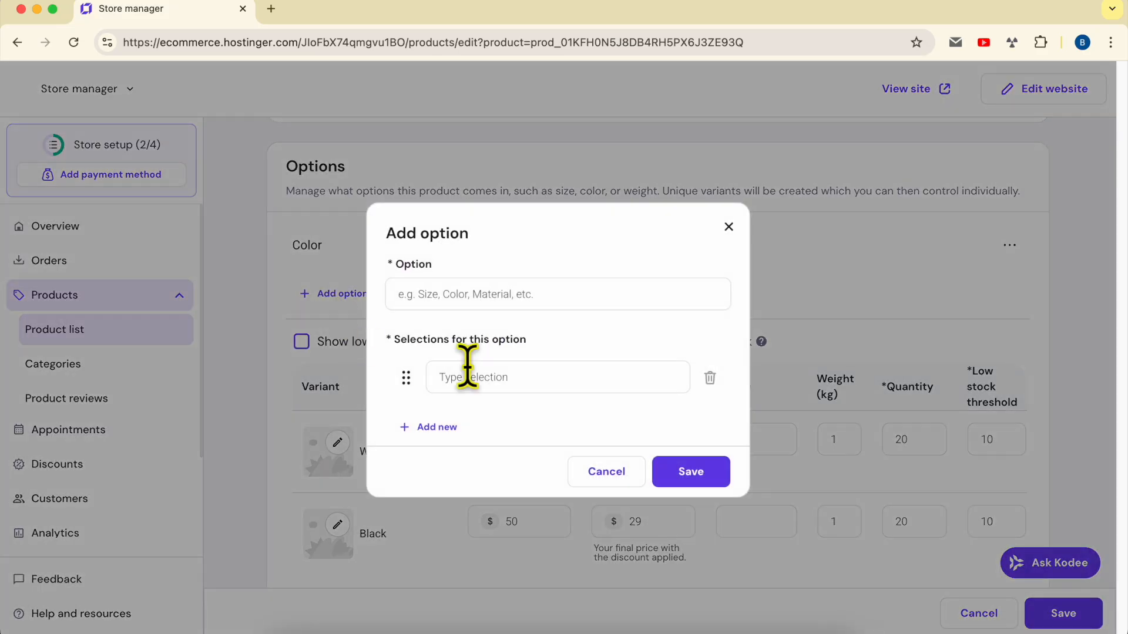
{"action": "left_click", "coordinate": [490, 290]}
{"action": "type", "text": "S"}
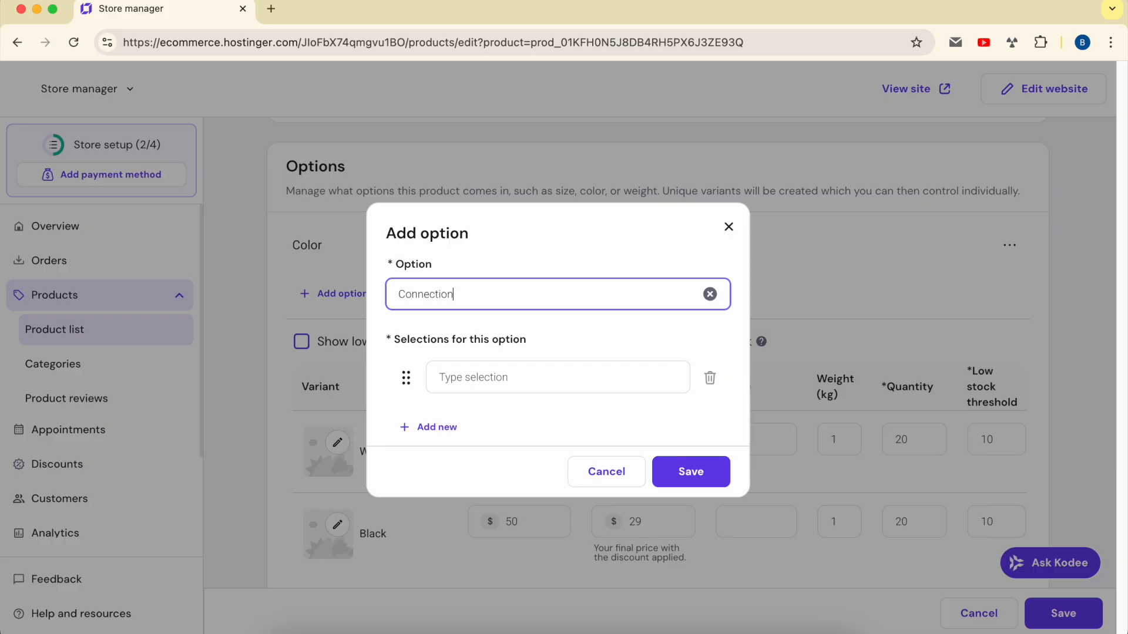
{"action": "left_click", "coordinate": [718, 477]}
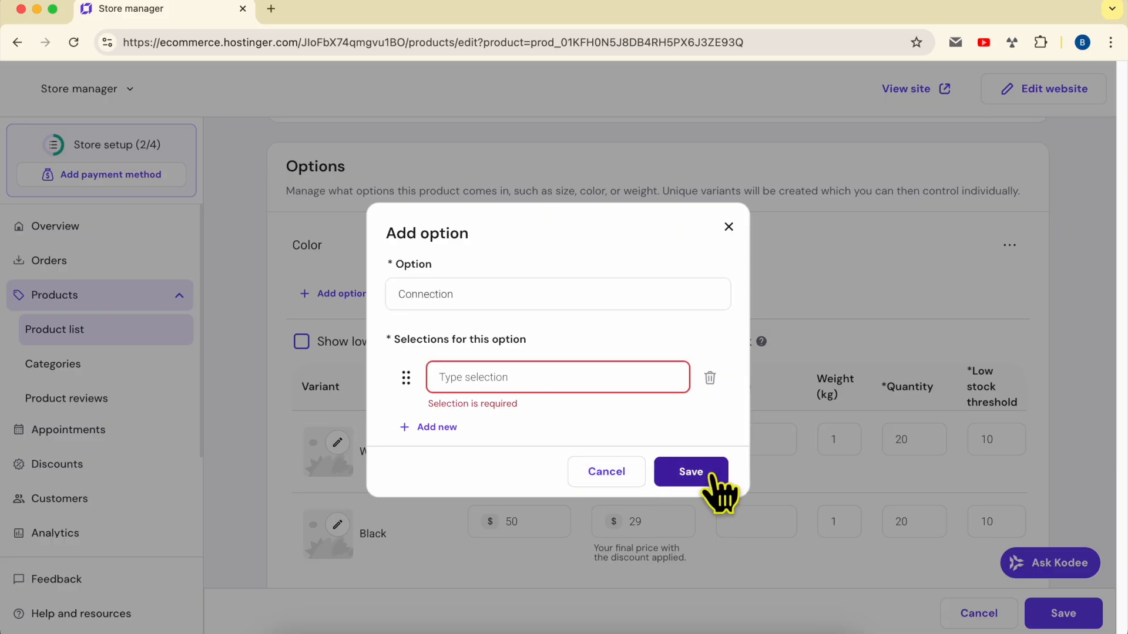
Enter Type-c and Lightning as the two selections of the Connection option
{"action": "left_click", "coordinate": [472, 377]}
{"action": "left_click", "coordinate": [452, 322]}
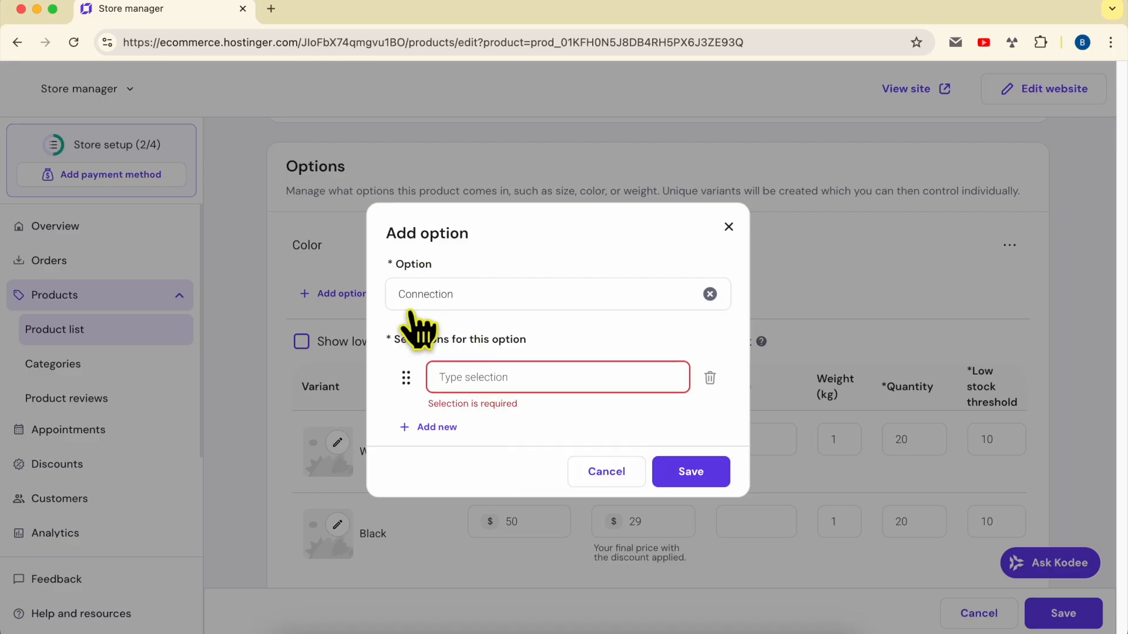
{"action": "left_click", "coordinate": [473, 375]}
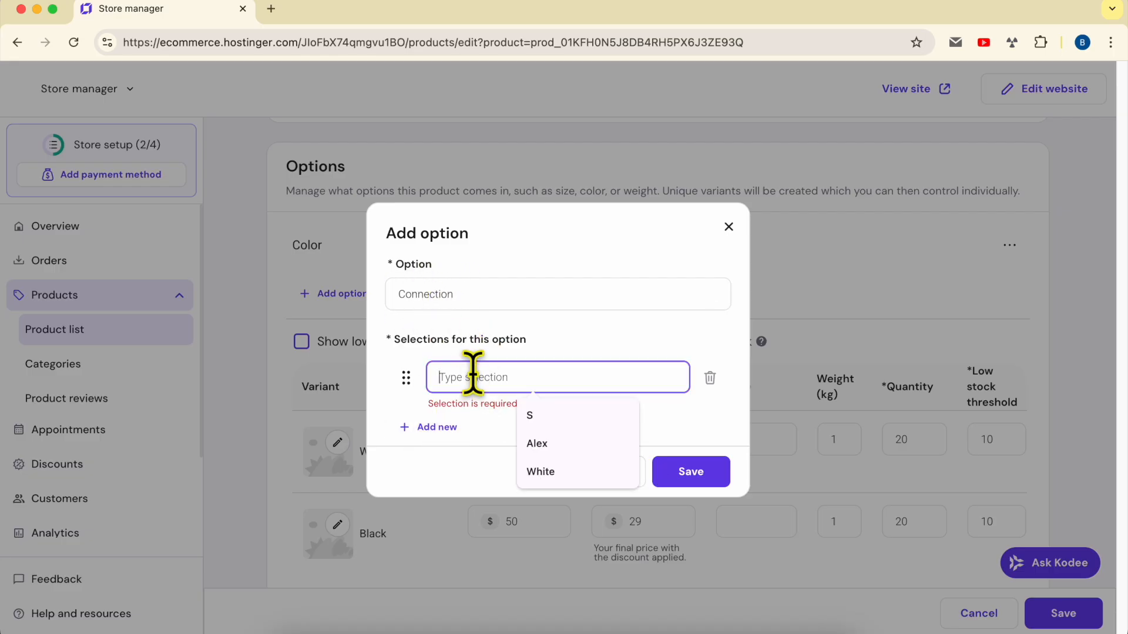
{"action": "type", "text": "Type-c"}
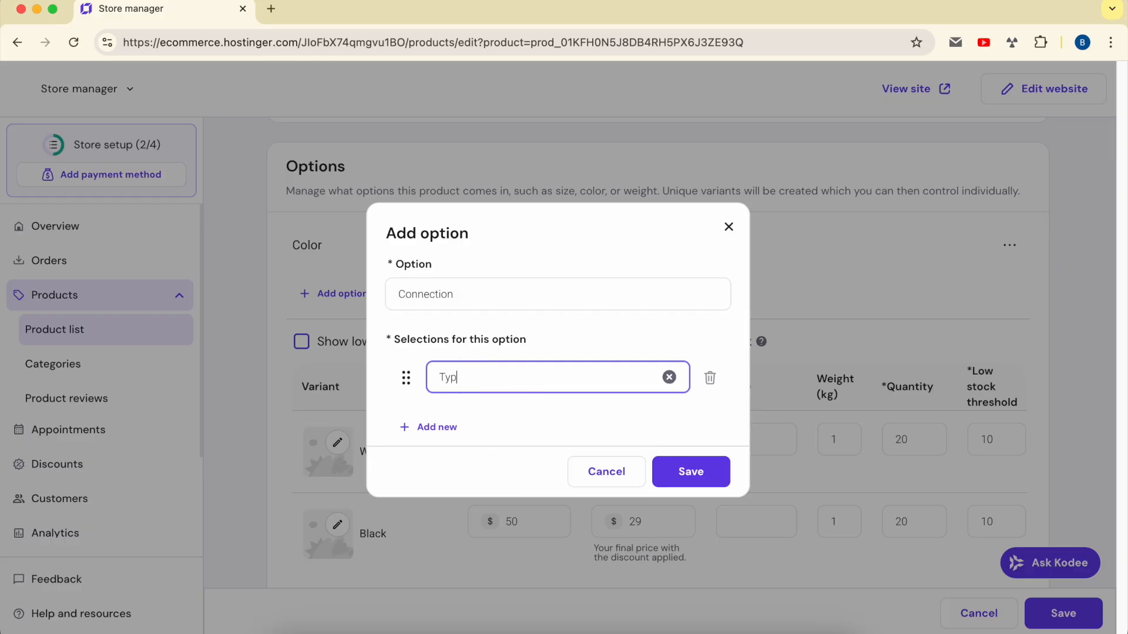
{"action": "left_click", "coordinate": [441, 429]}
{"action": "left_click", "coordinate": [491, 404]}
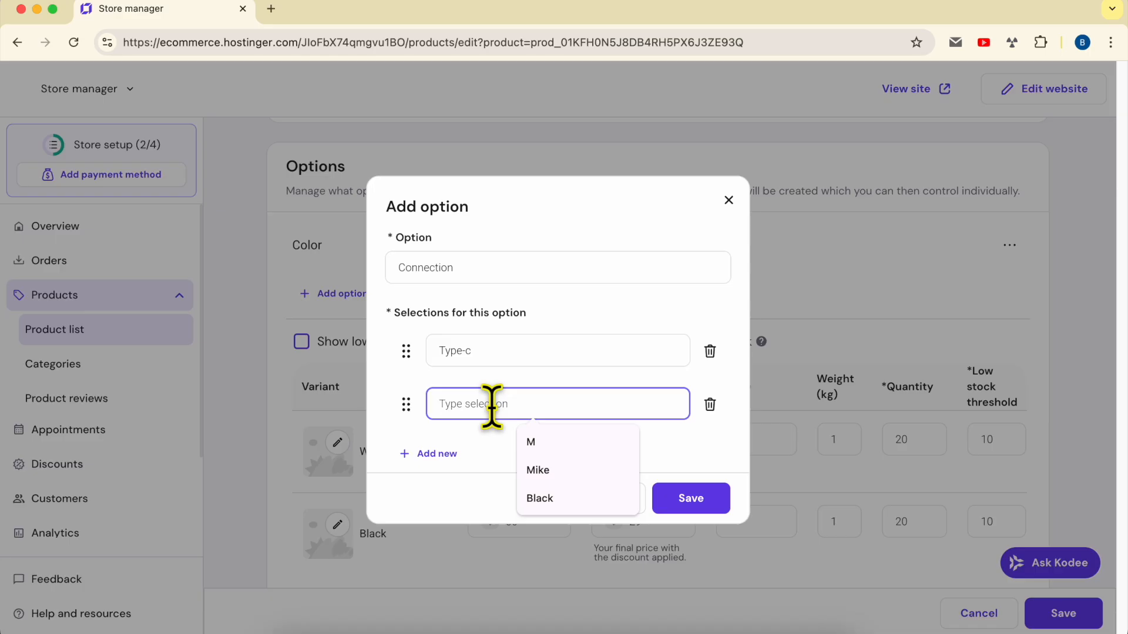
{"action": "type", "text": "Lig"}
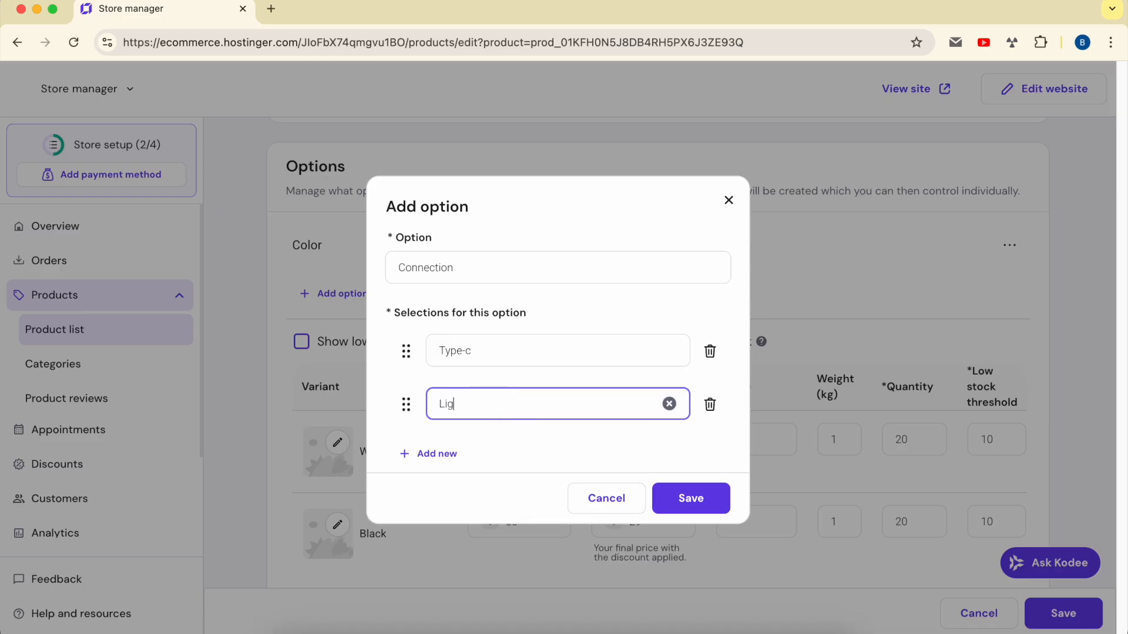
{"action": "type", "text": "htning"}
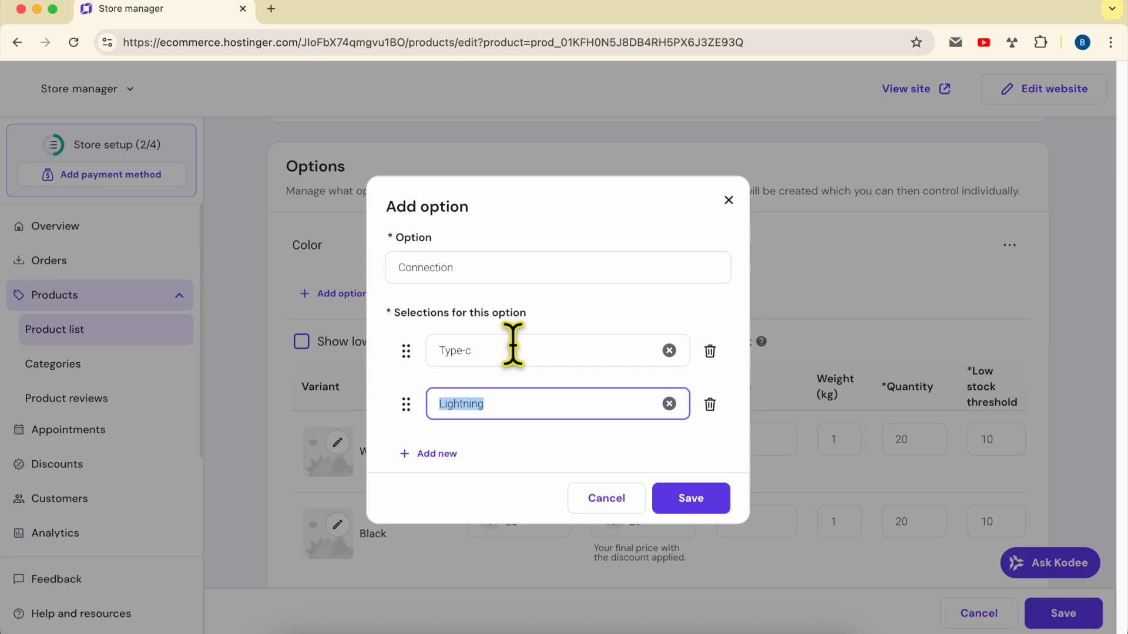
Search the web for "lightning cable iphone" and check the overview of what a Lightning cable is
{"action": "left_click", "coordinate": [269, 42]}
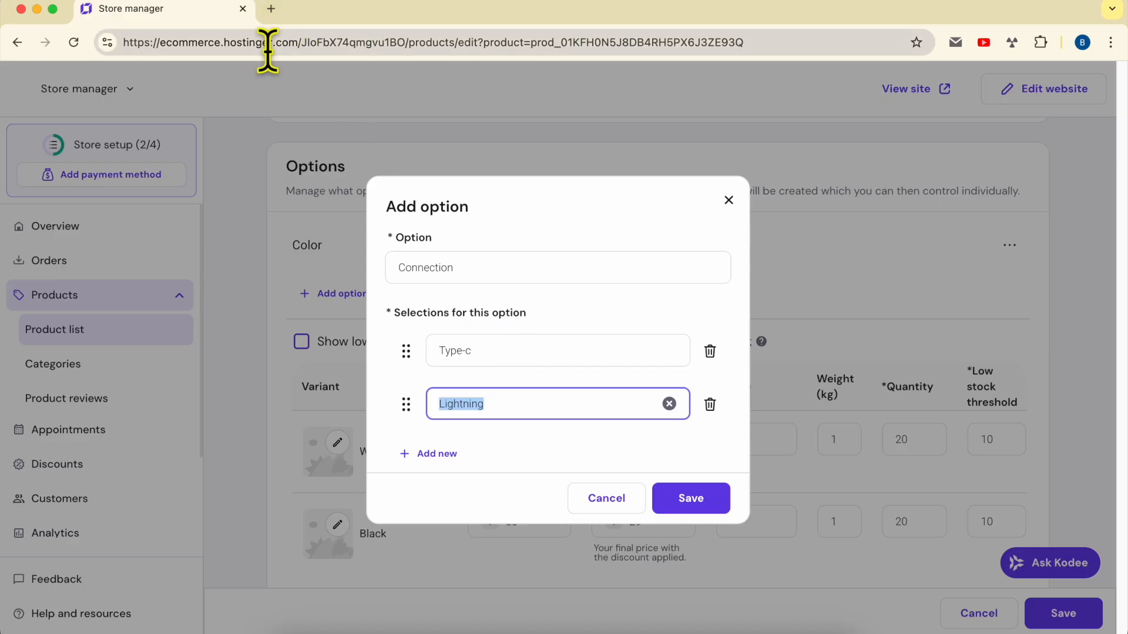
{"action": "type", "text": "Lightning"}
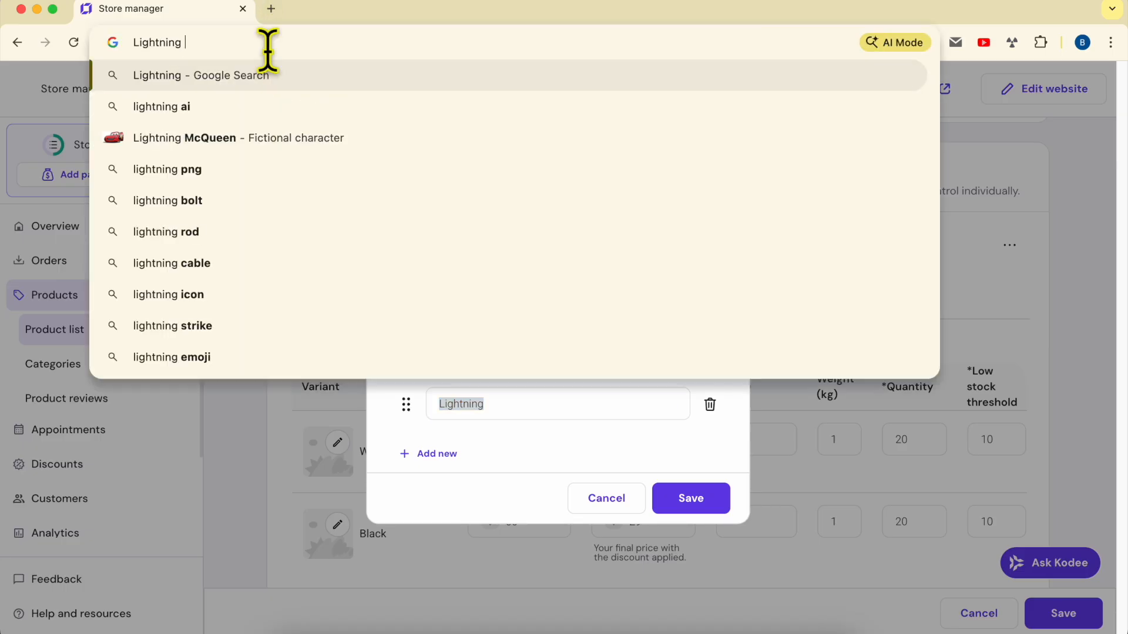
{"action": "type", "text": "cable"}
{"action": "key", "text": "Down"}
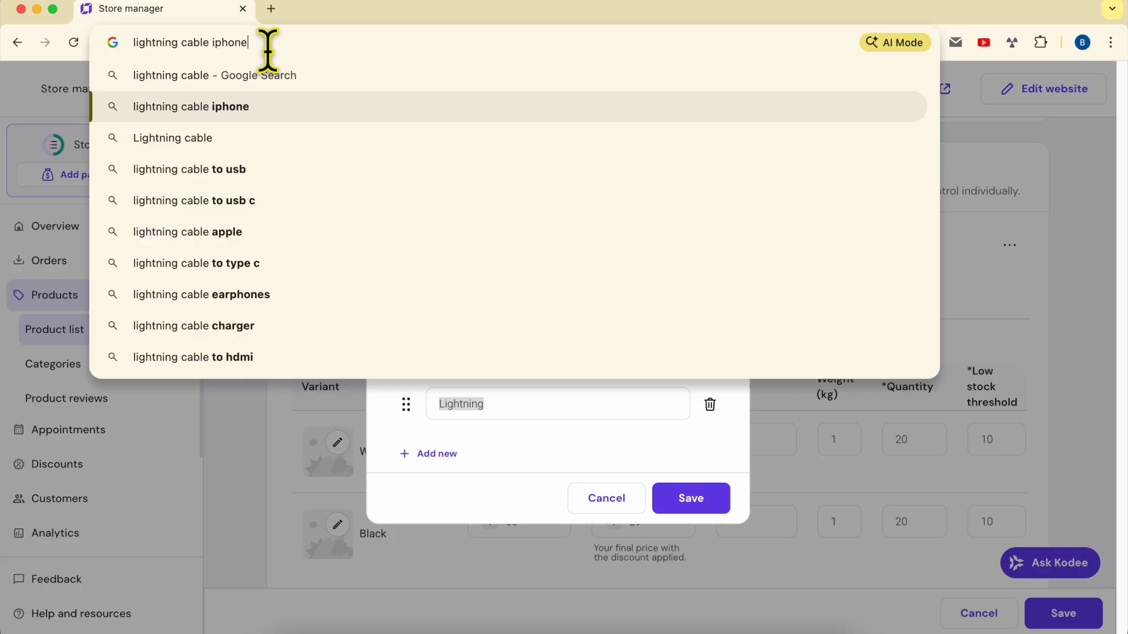
{"action": "key", "text": "Return"}
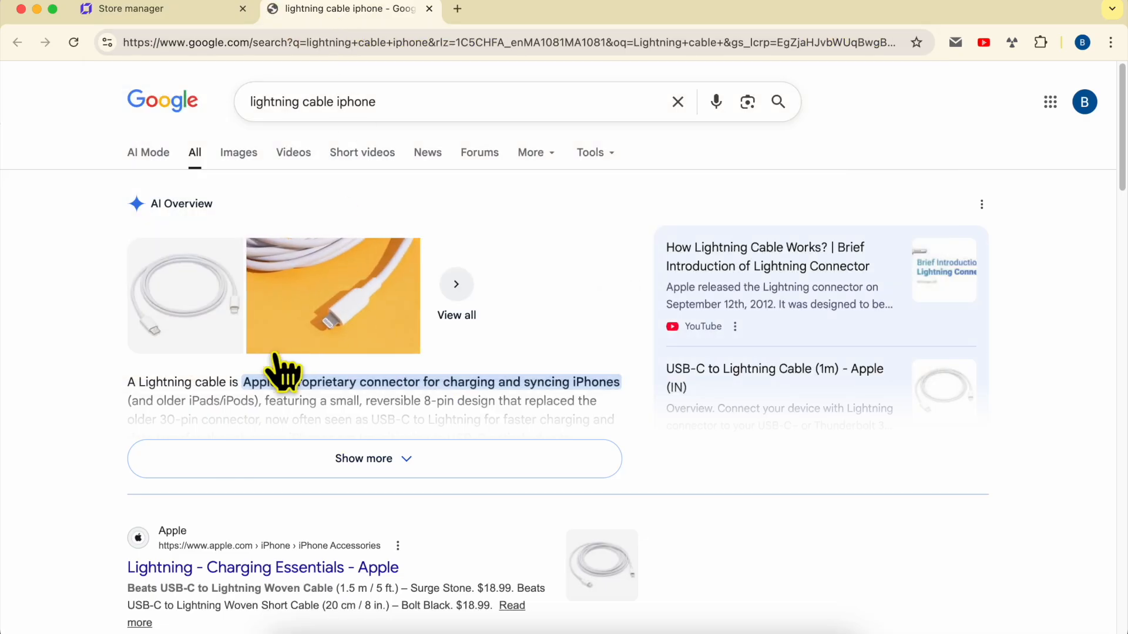
{"action": "double_click", "coordinate": [188, 385]}
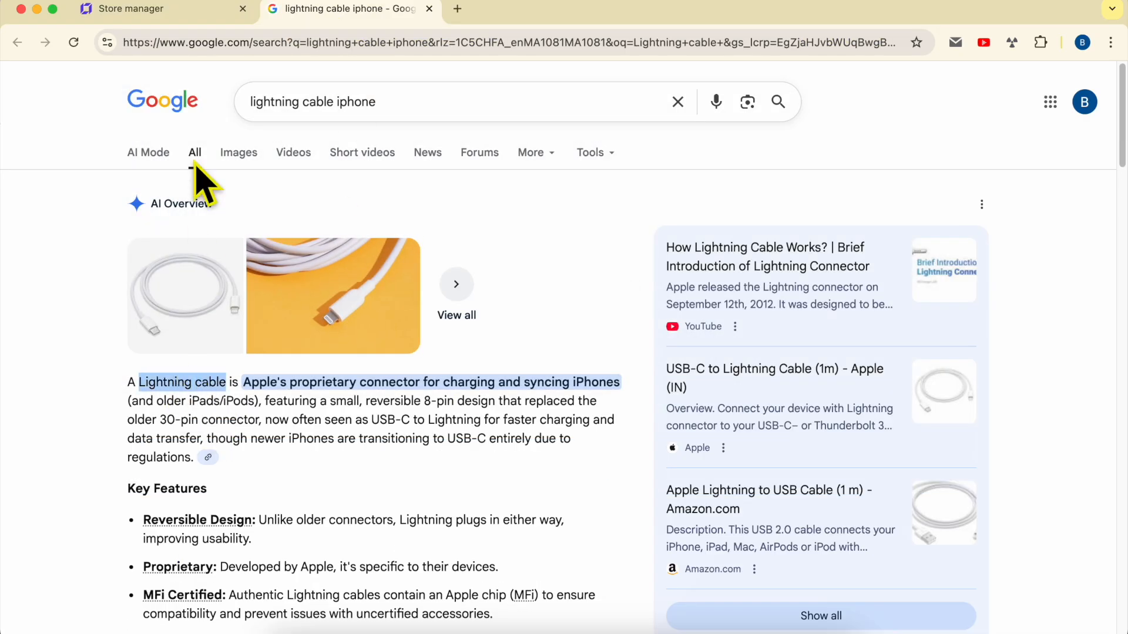
Back in the store manager, rename the Connection selections to Lightning (iPhone) and Type-c (Samsung), and save the option
{"action": "left_click", "coordinate": [171, 14]}
{"action": "left_click", "coordinate": [519, 402]}
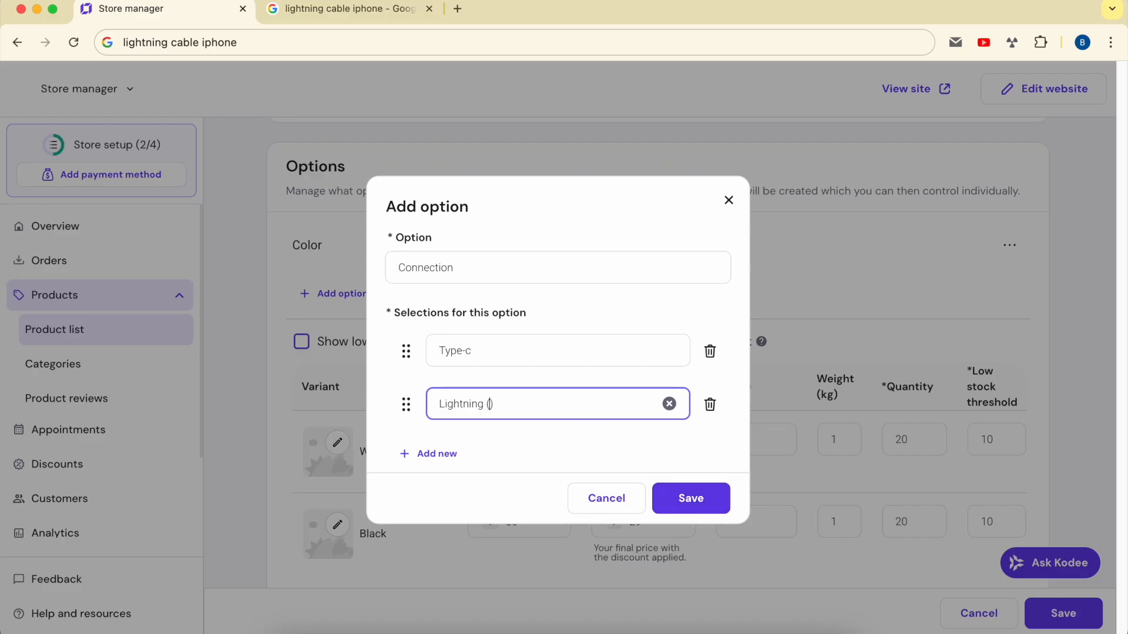
{"action": "left_click", "coordinate": [587, 350]}
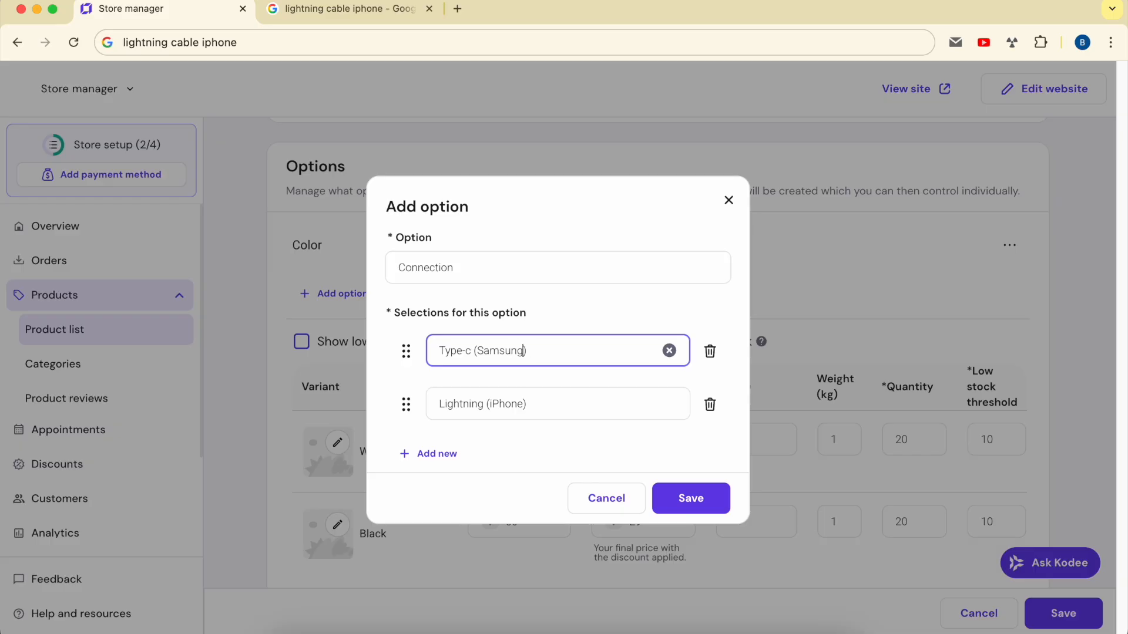
{"action": "left_click", "coordinate": [695, 503]}
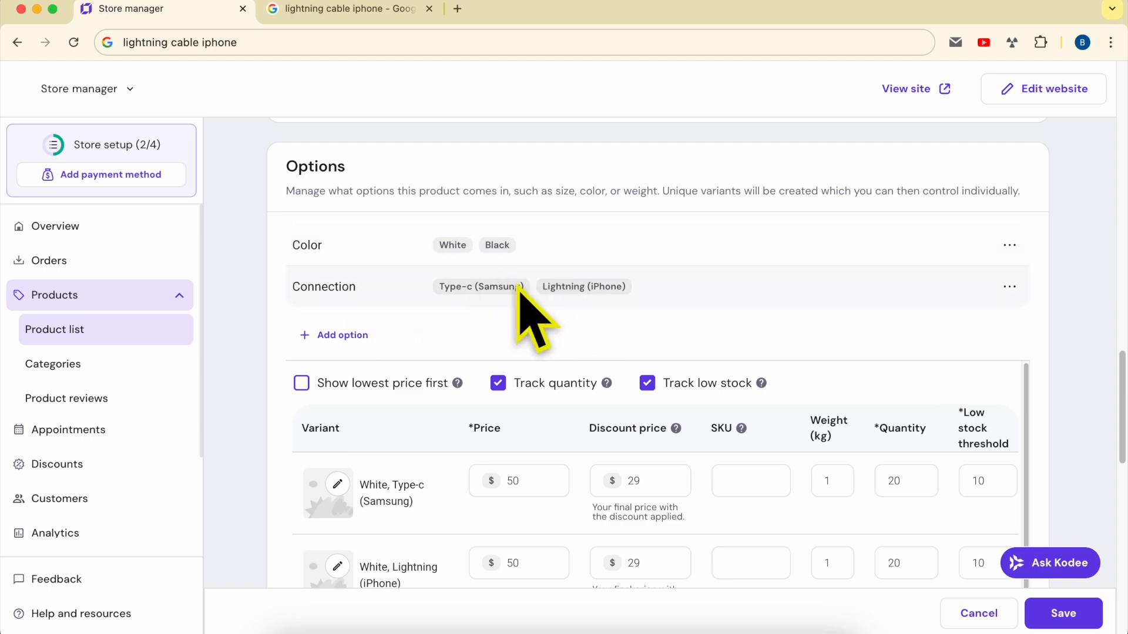
Examine the variants generated from the Color and Connection options, including their price, discount price, SKU, weight, quantity and low stock columns
{"action": "scroll", "coordinate": [473, 347], "scroll_direction": "down", "scroll_amount": 5}
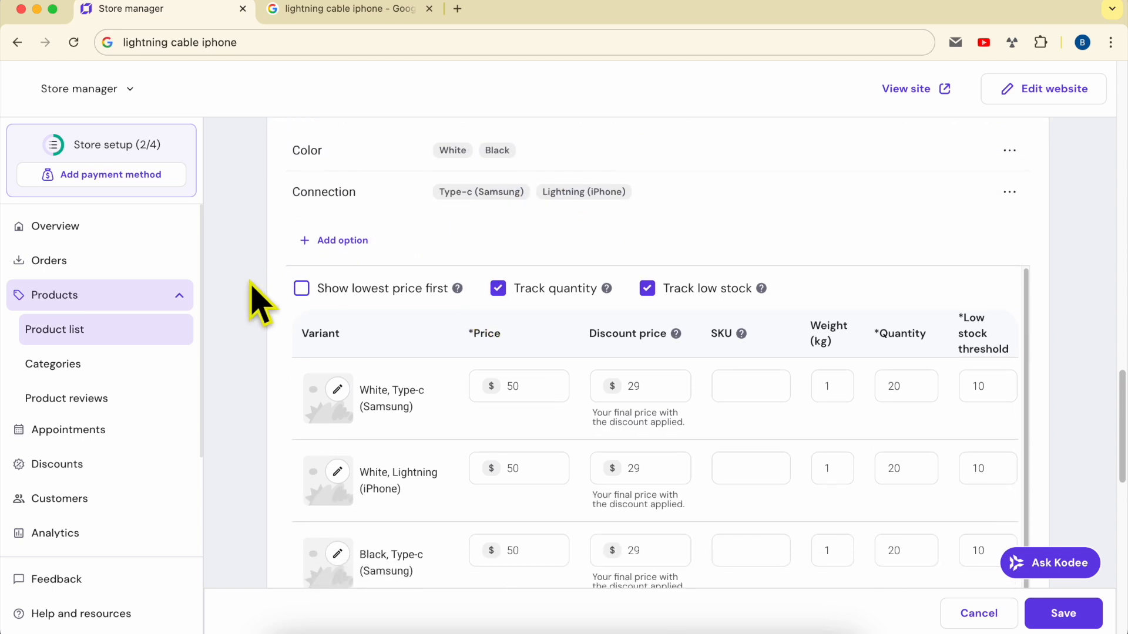
{"action": "scroll", "coordinate": [257, 297], "scroll_direction": "down", "scroll_amount": 4}
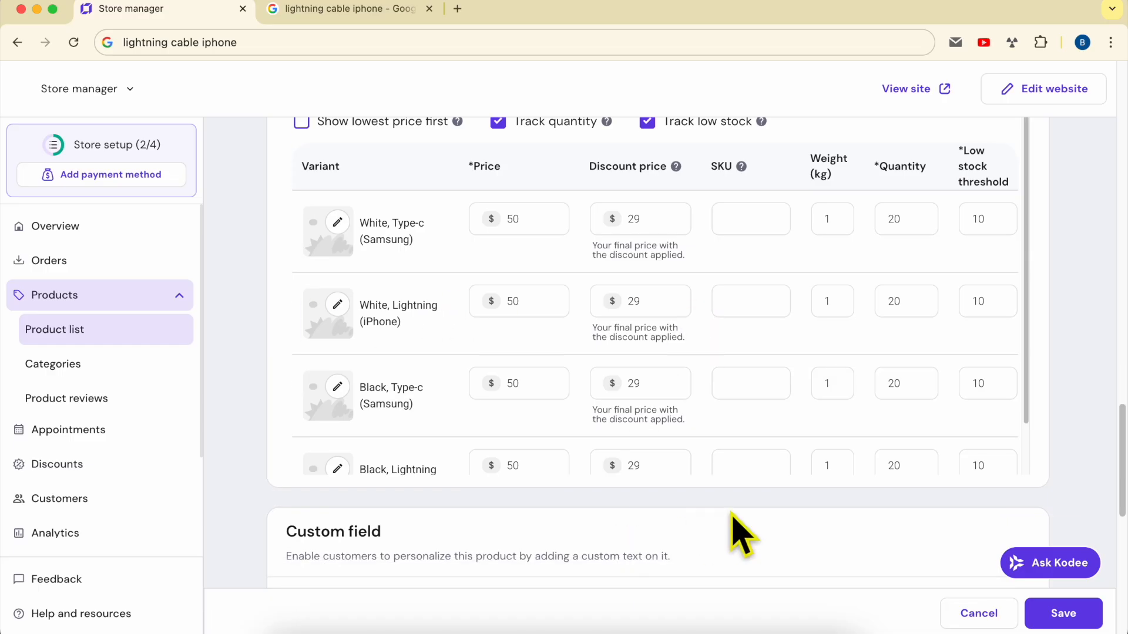
{"action": "scroll", "coordinate": [701, 336], "scroll_direction": "down", "scroll_amount": 2}
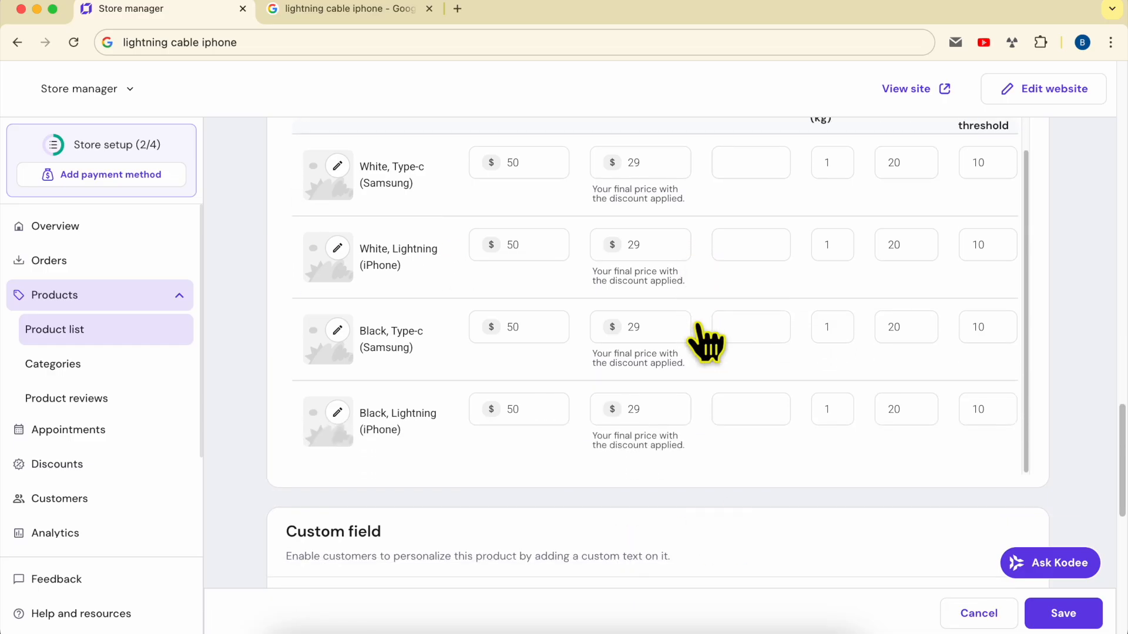
{"action": "scroll", "coordinate": [703, 352], "scroll_direction": "up", "scroll_amount": 1}
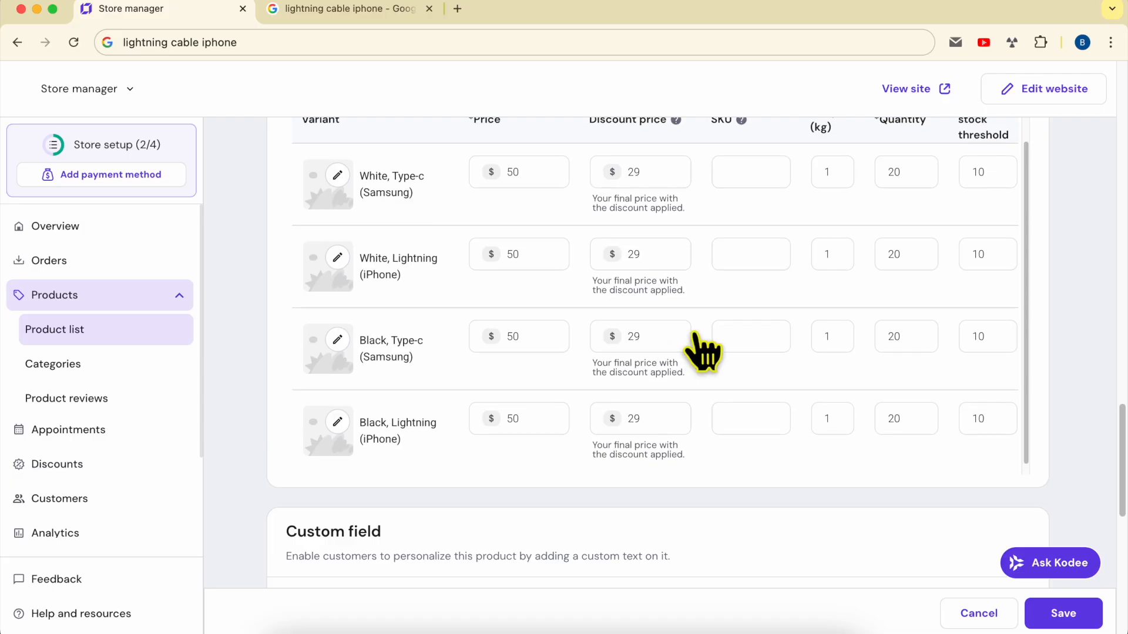
{"action": "scroll", "coordinate": [711, 335], "scroll_direction": "up", "scroll_amount": 1}
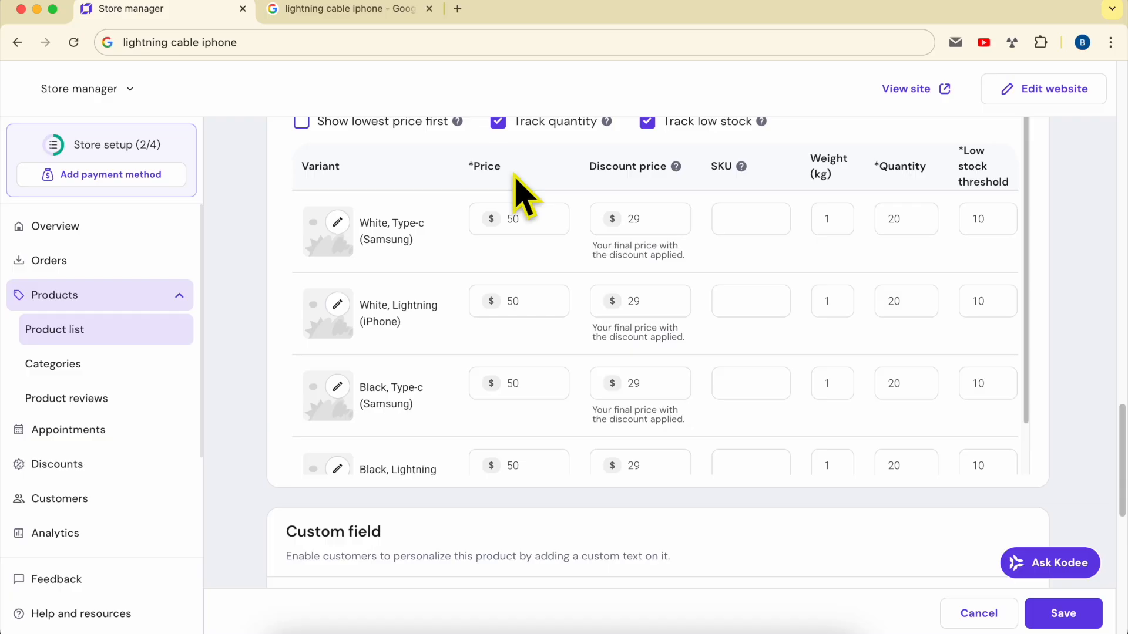
{"action": "mouse_move", "coordinate": [676, 167]}
{"action": "scroll", "coordinate": [379, 352], "scroll_direction": "down", "scroll_amount": 2}
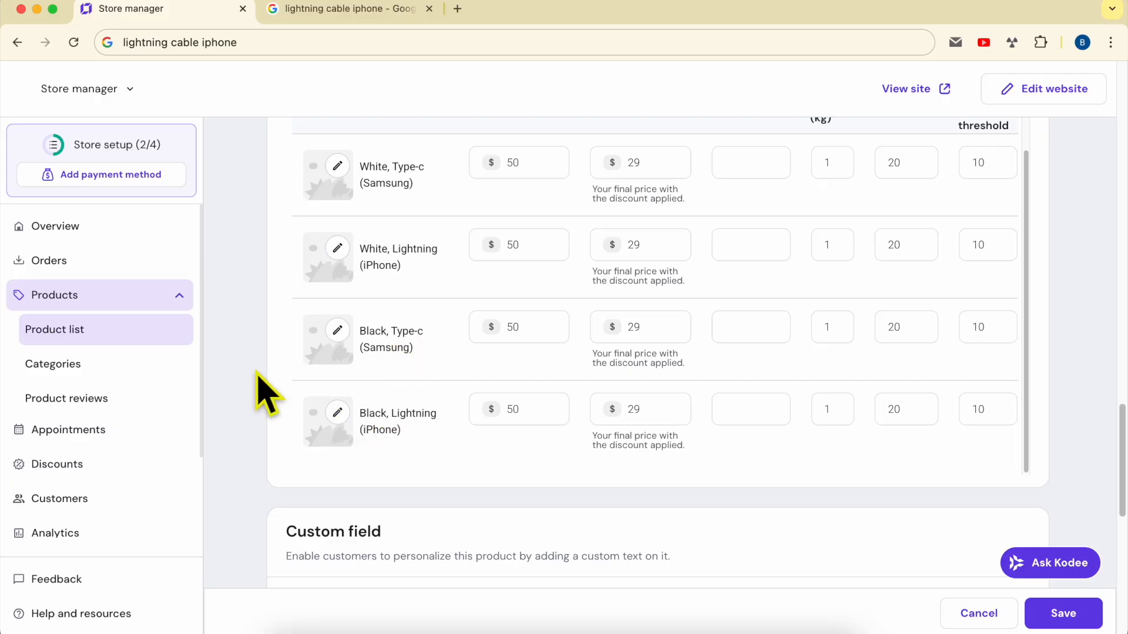
{"action": "scroll", "coordinate": [254, 390], "scroll_direction": "up", "scroll_amount": 5}
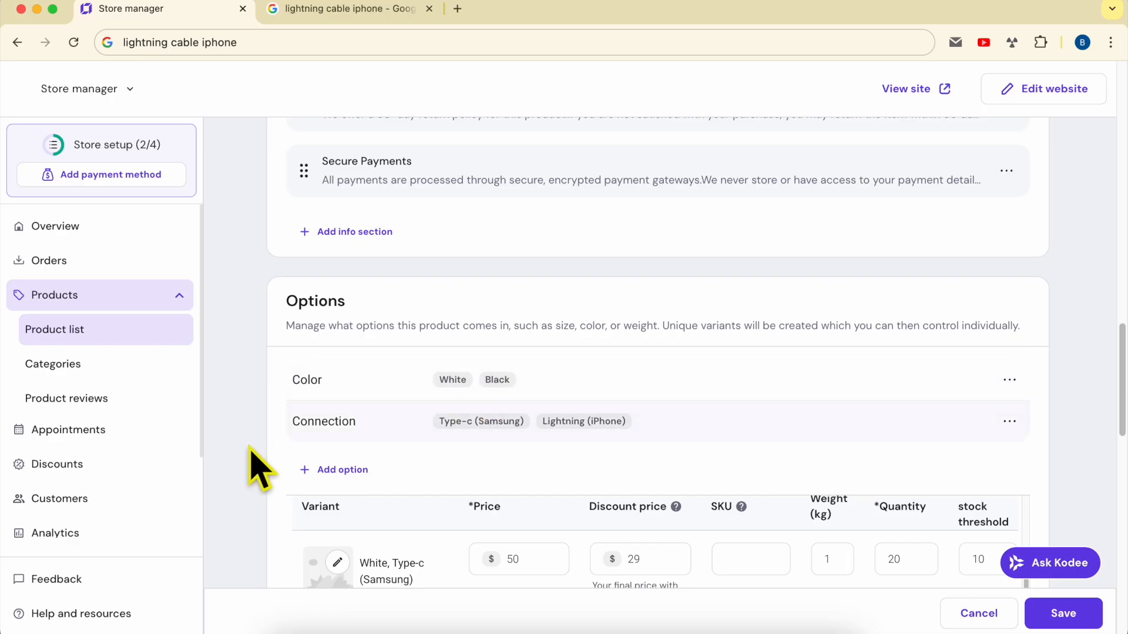
{"action": "scroll", "coordinate": [273, 447], "scroll_direction": "down", "scroll_amount": 2}
{"action": "scroll", "coordinate": [276, 447], "scroll_direction": "down", "scroll_amount": 4}
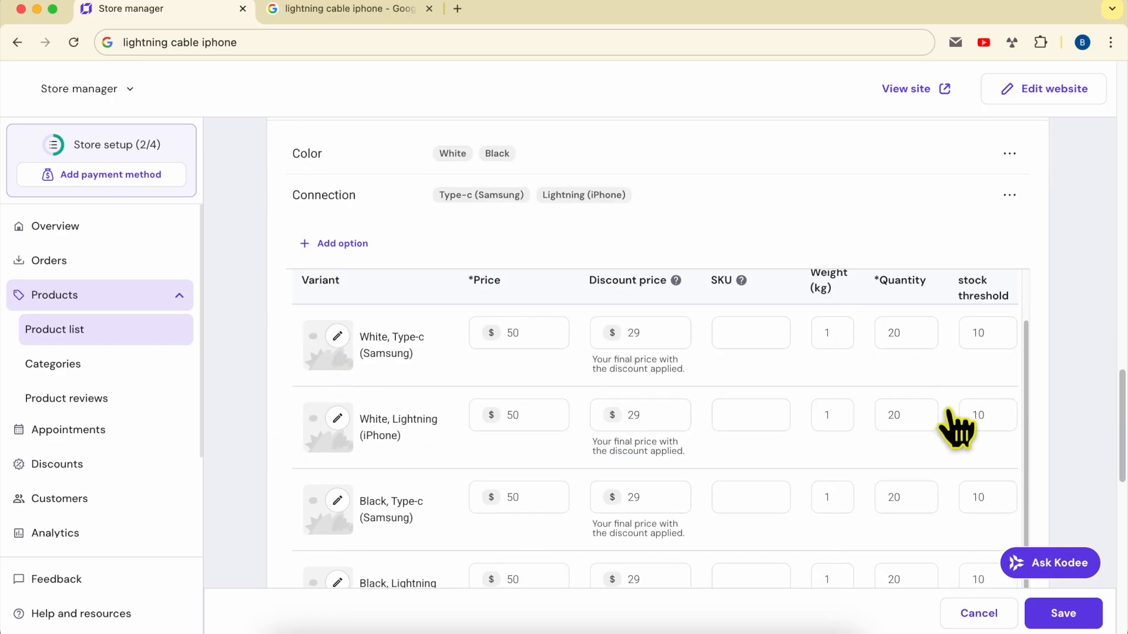
{"action": "scroll", "coordinate": [969, 550], "scroll_direction": "down", "scroll_amount": 1}
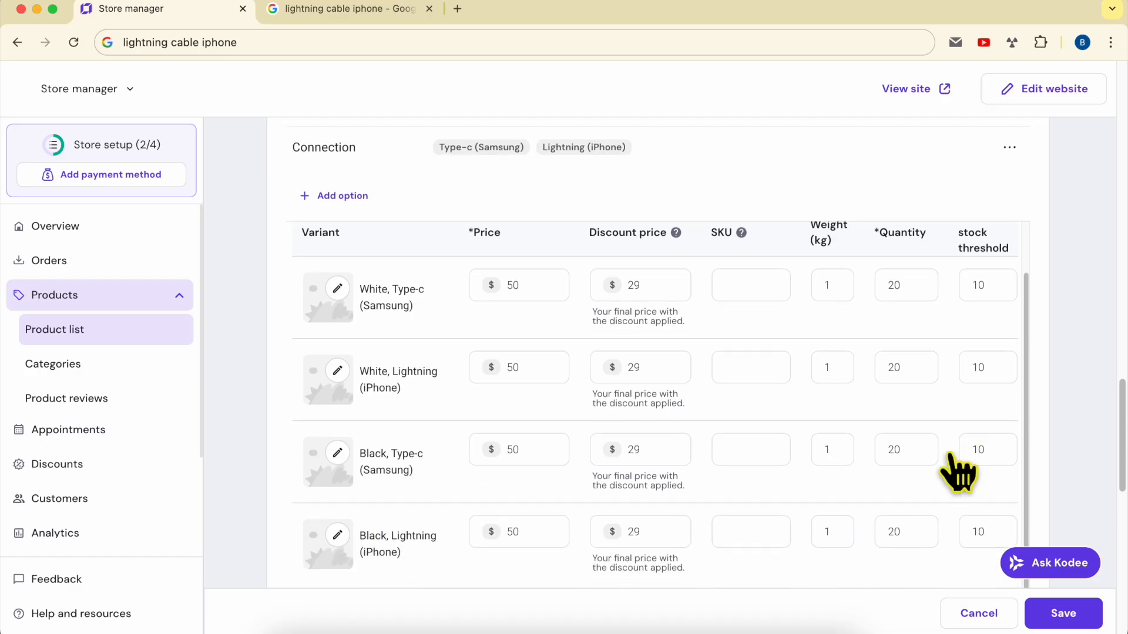
{"action": "scroll", "coordinate": [458, 422], "scroll_direction": "up", "scroll_amount": 1}
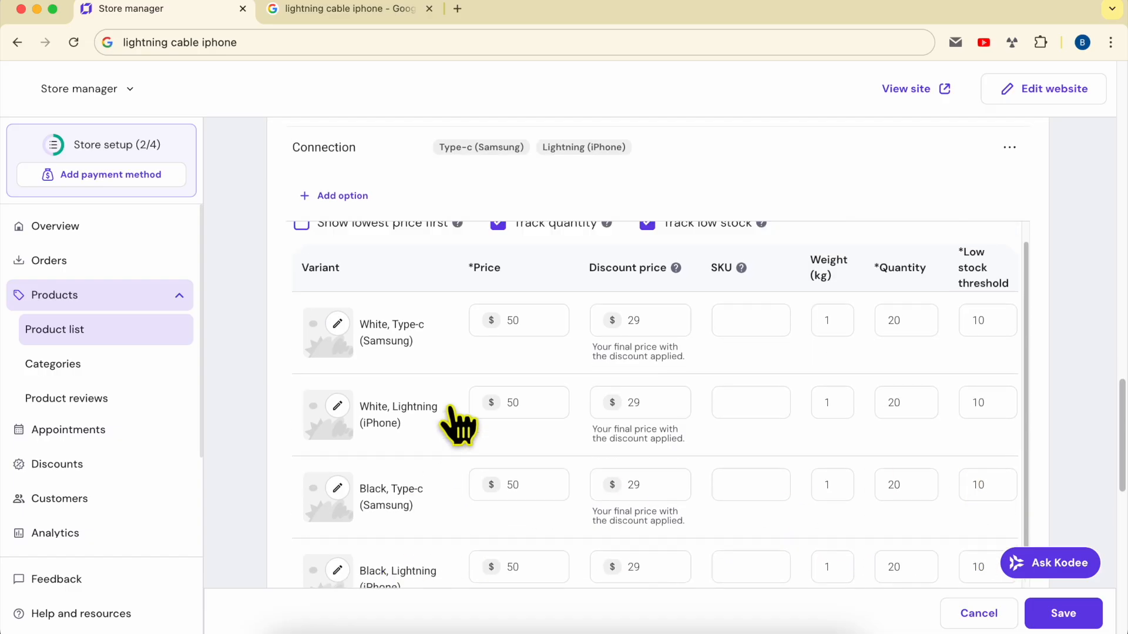
{"action": "scroll", "coordinate": [412, 361], "scroll_direction": "up", "scroll_amount": 3}
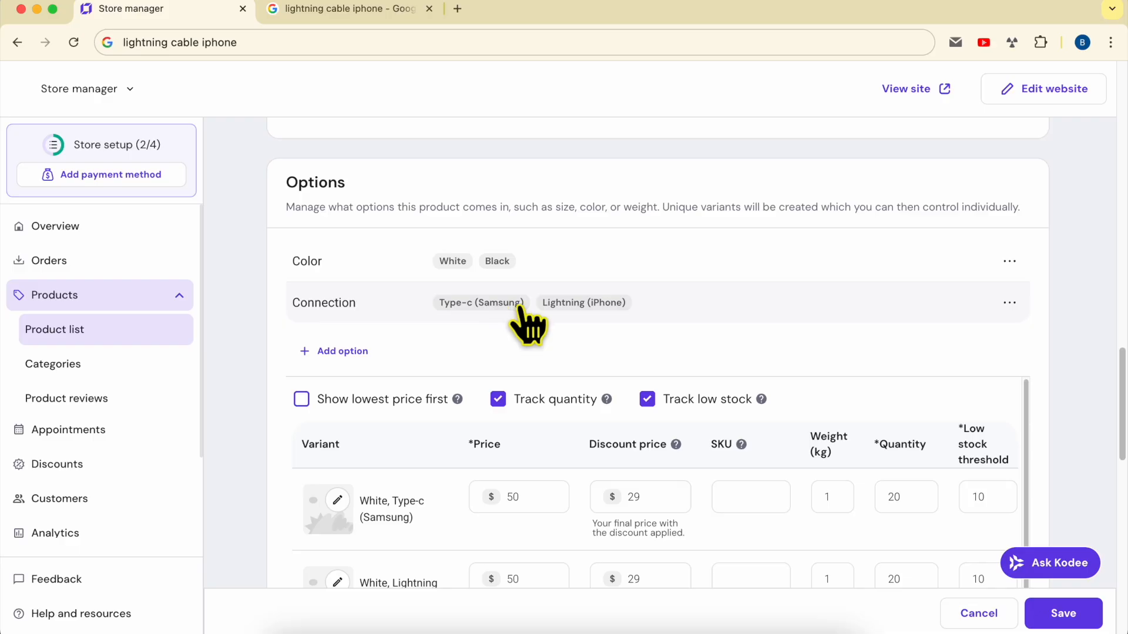
{"action": "scroll", "coordinate": [234, 365], "scroll_direction": "down", "scroll_amount": 3}
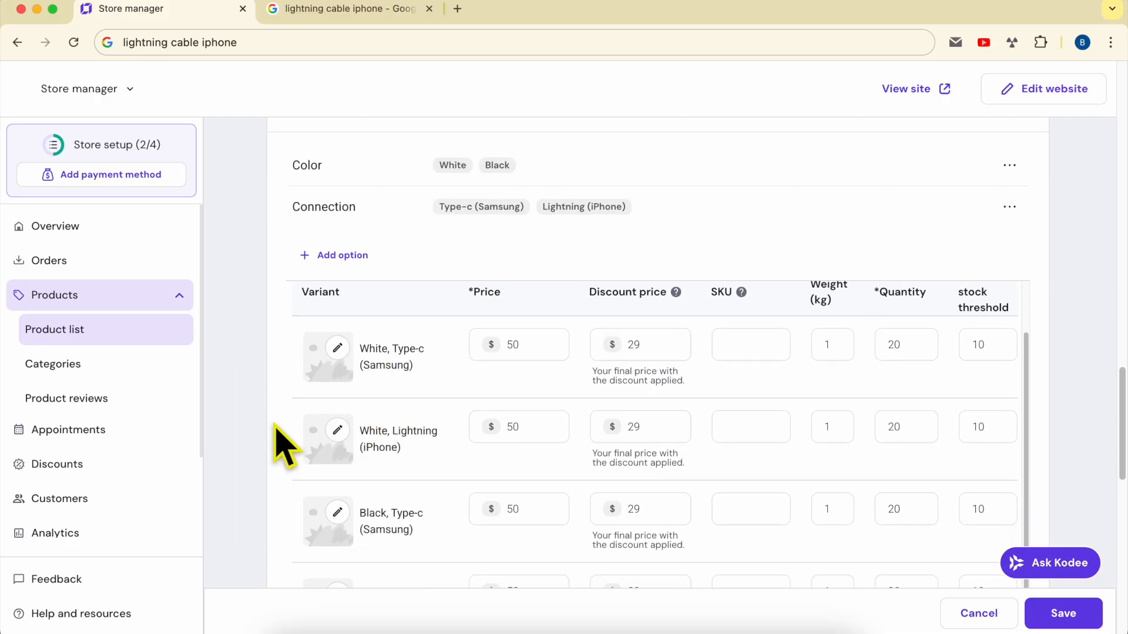
{"action": "scroll", "coordinate": [277, 428], "scroll_direction": "down", "scroll_amount": 2}
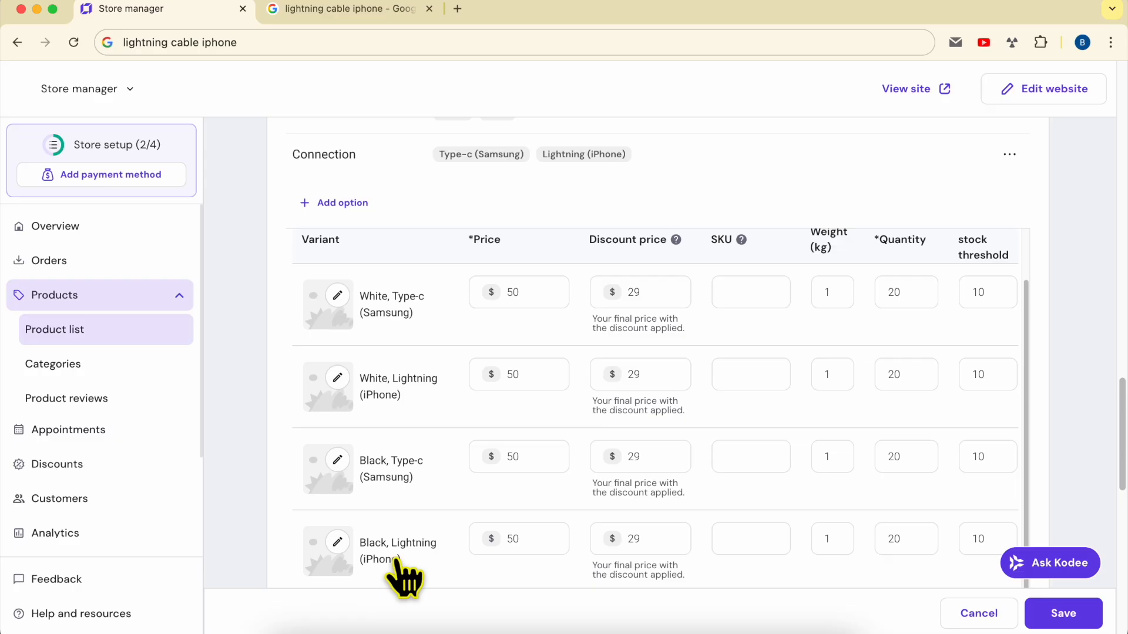
{"action": "scroll", "coordinate": [404, 579], "scroll_direction": "down", "scroll_amount": 3}
{"action": "scroll", "coordinate": [420, 406], "scroll_direction": "up", "scroll_amount": 2}
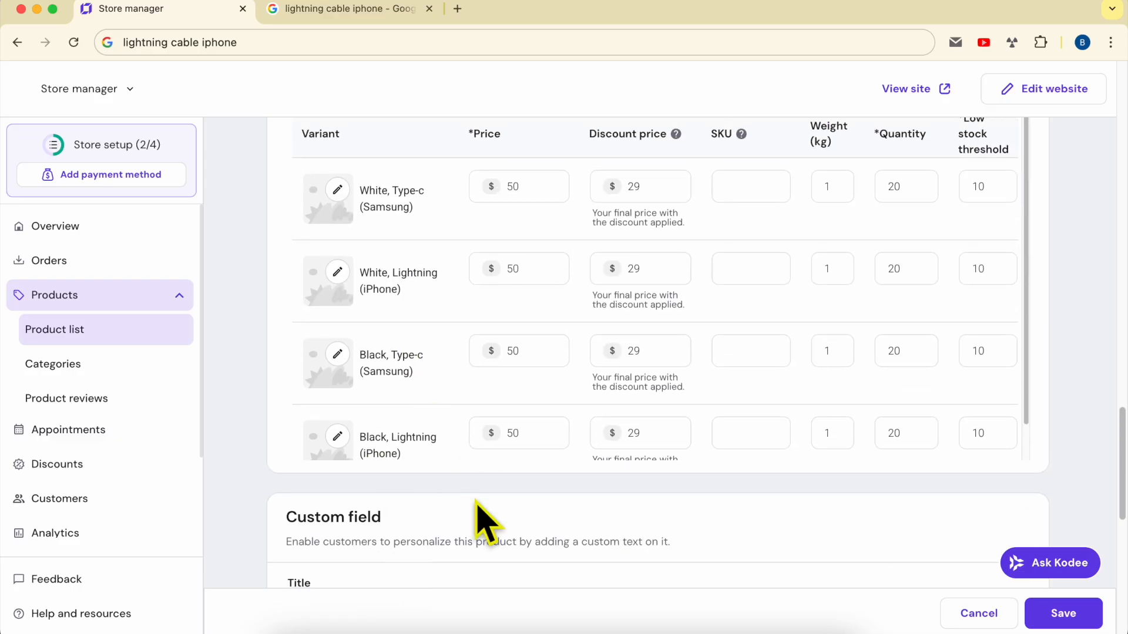
Assign the white headphones image with the gray background to the White, Type-c (Samsung) variant
{"action": "scroll", "coordinate": [483, 520], "scroll_direction": "up", "scroll_amount": 1}
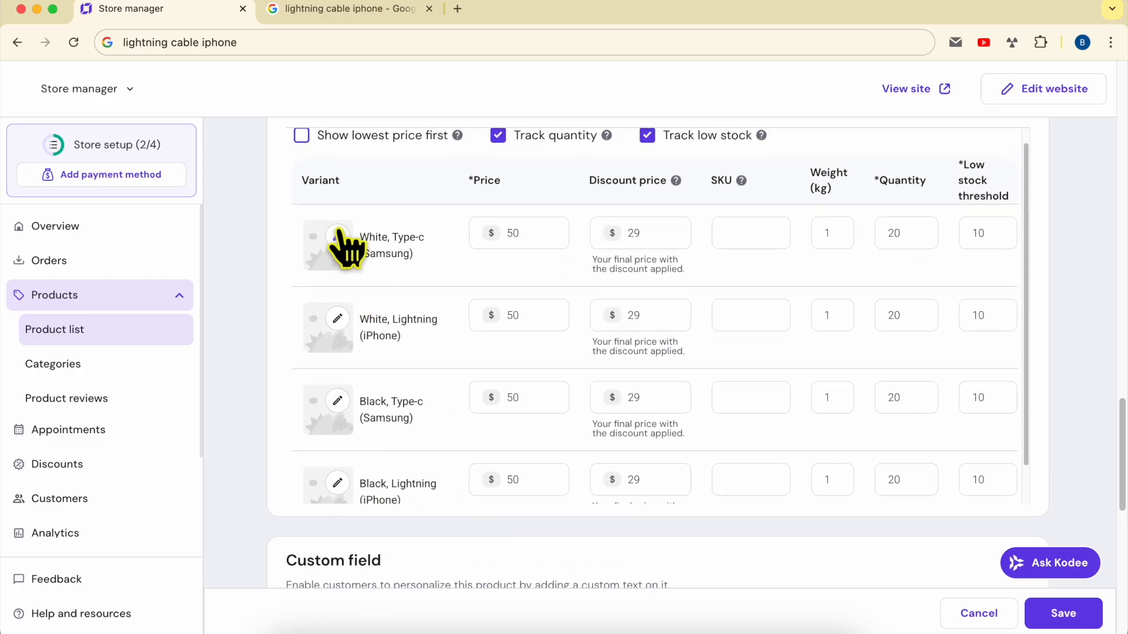
{"action": "scroll", "coordinate": [291, 277], "scroll_direction": "up", "scroll_amount": 2}
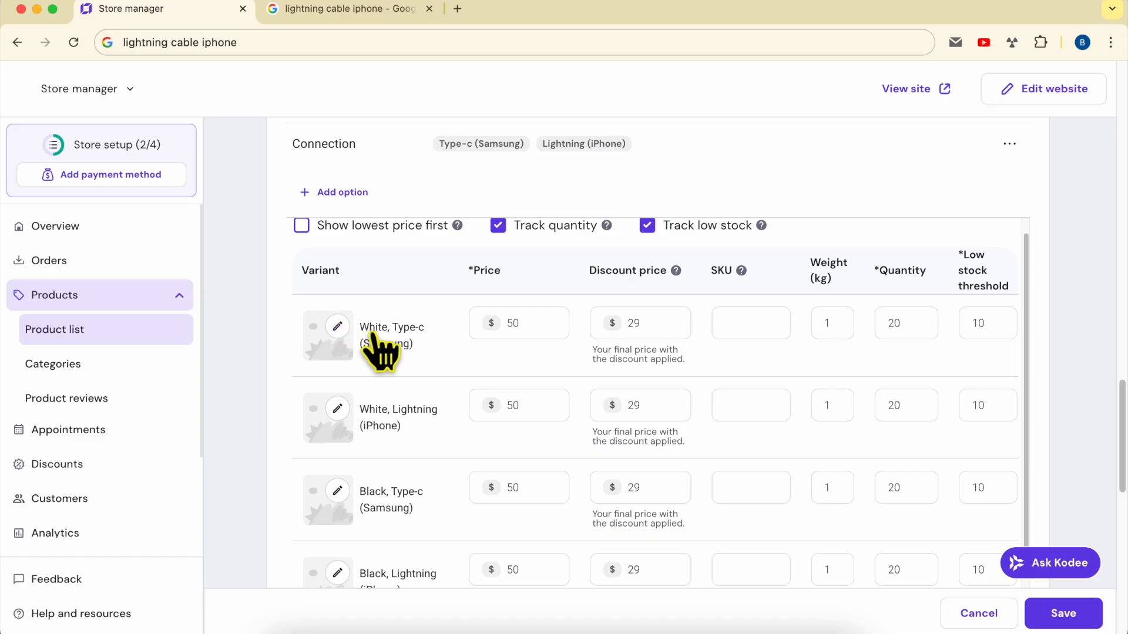
{"action": "left_click", "coordinate": [338, 327]}
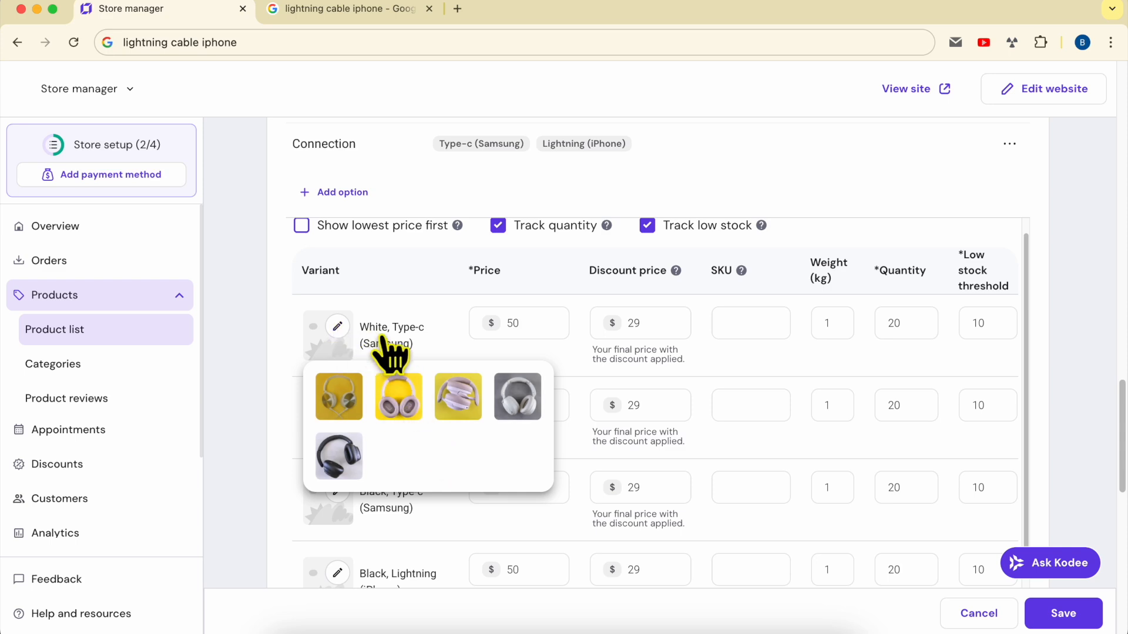
{"action": "left_click", "coordinate": [514, 398]}
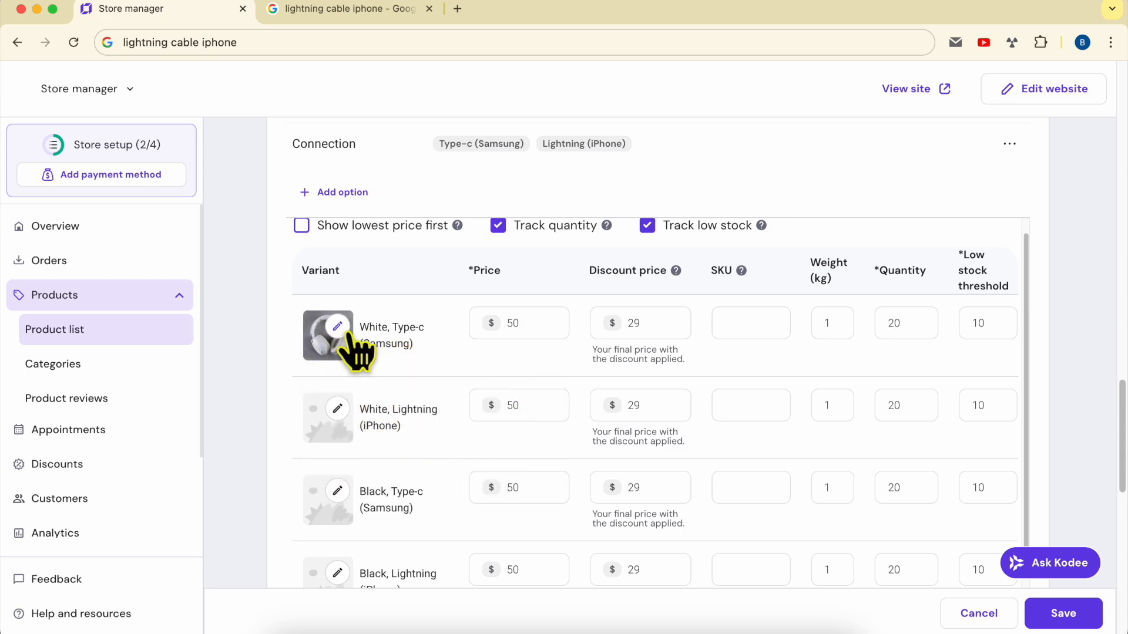
View the media types that can be added to the product's image gallery, then dismiss the choices
{"action": "scroll", "coordinate": [276, 396], "scroll_direction": "up", "scroll_amount": 1}
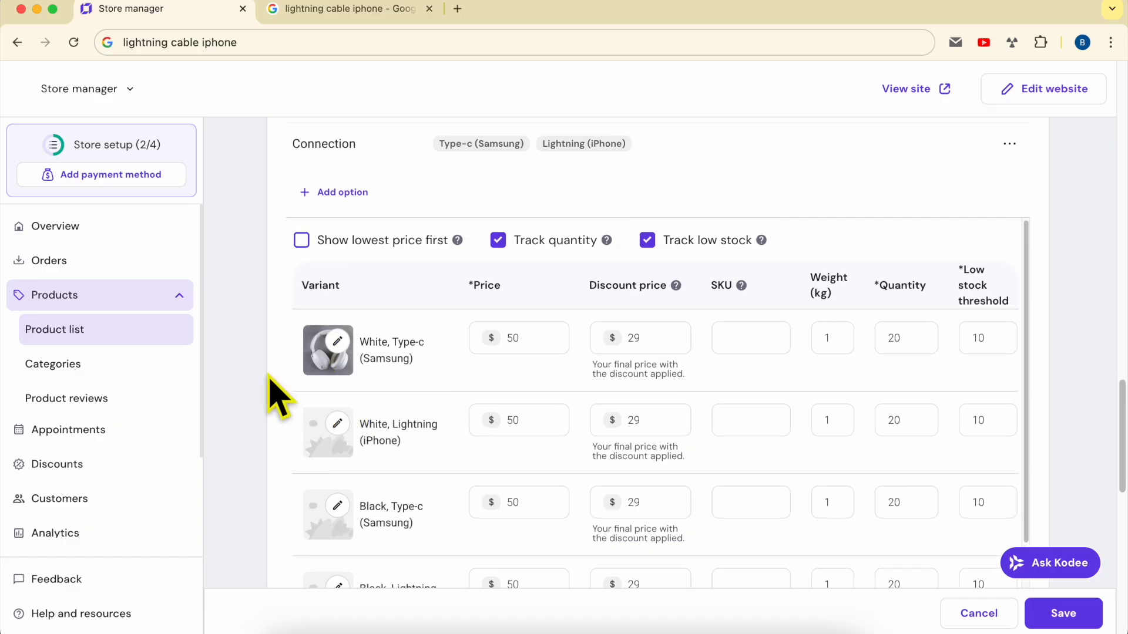
{"action": "scroll", "coordinate": [273, 393], "scroll_direction": "up", "scroll_amount": 15}
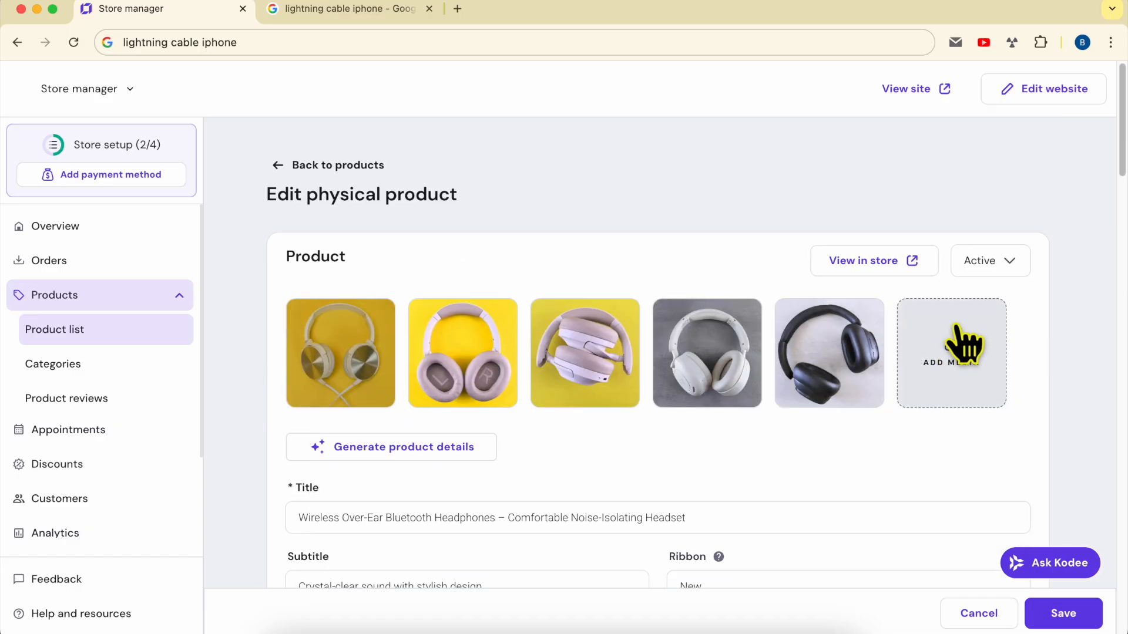
{"action": "left_click", "coordinate": [960, 357]}
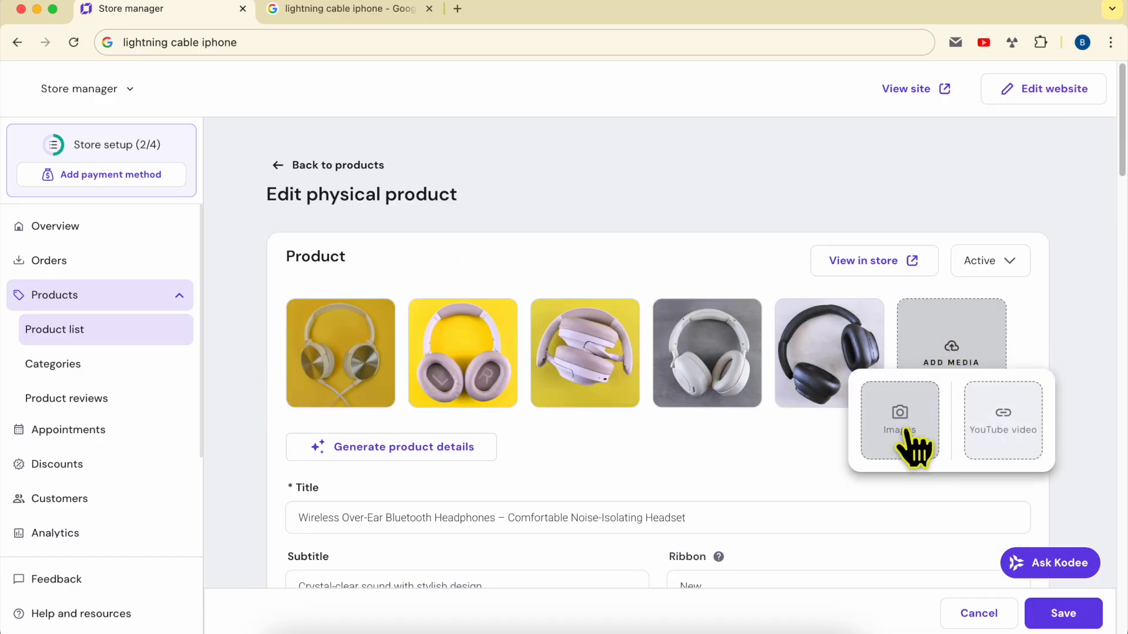
{"action": "left_click", "coordinate": [778, 448]}
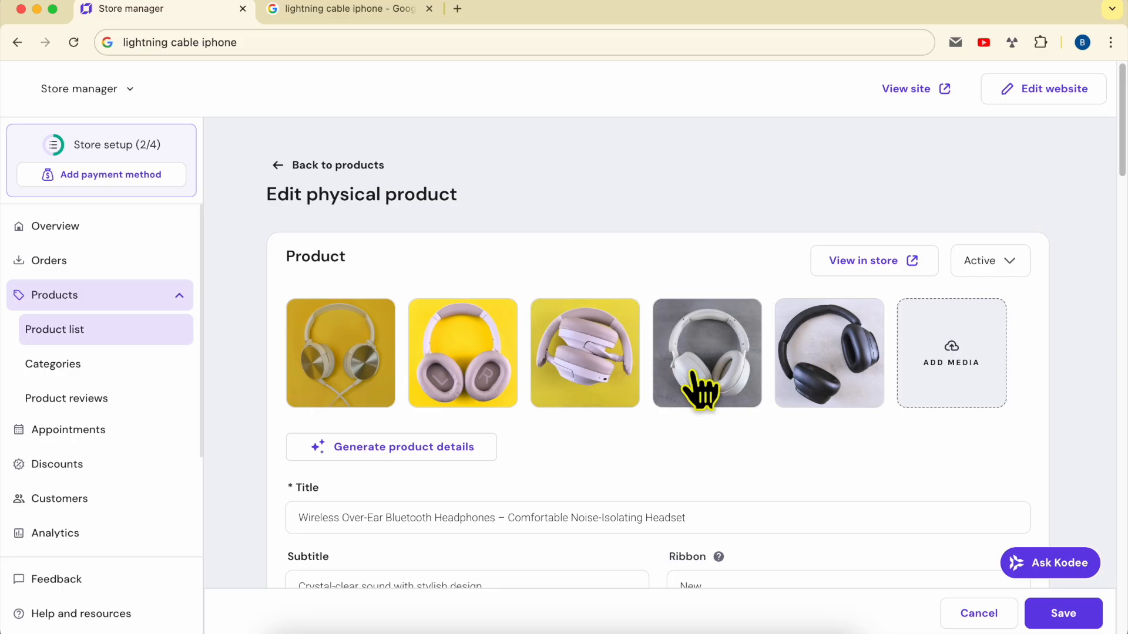
Assign the same white headphones image to the White, Lightning (iPhone) variant
{"action": "scroll", "coordinate": [661, 429], "scroll_direction": "down", "scroll_amount": 20}
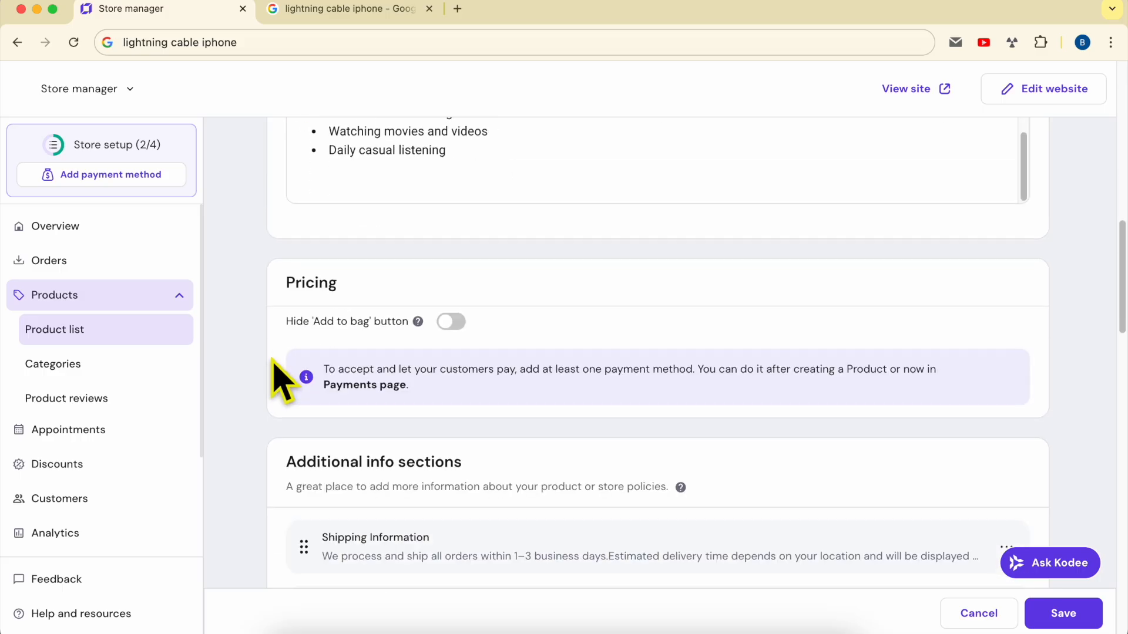
{"action": "scroll", "coordinate": [291, 379], "scroll_direction": "down", "scroll_amount": 5}
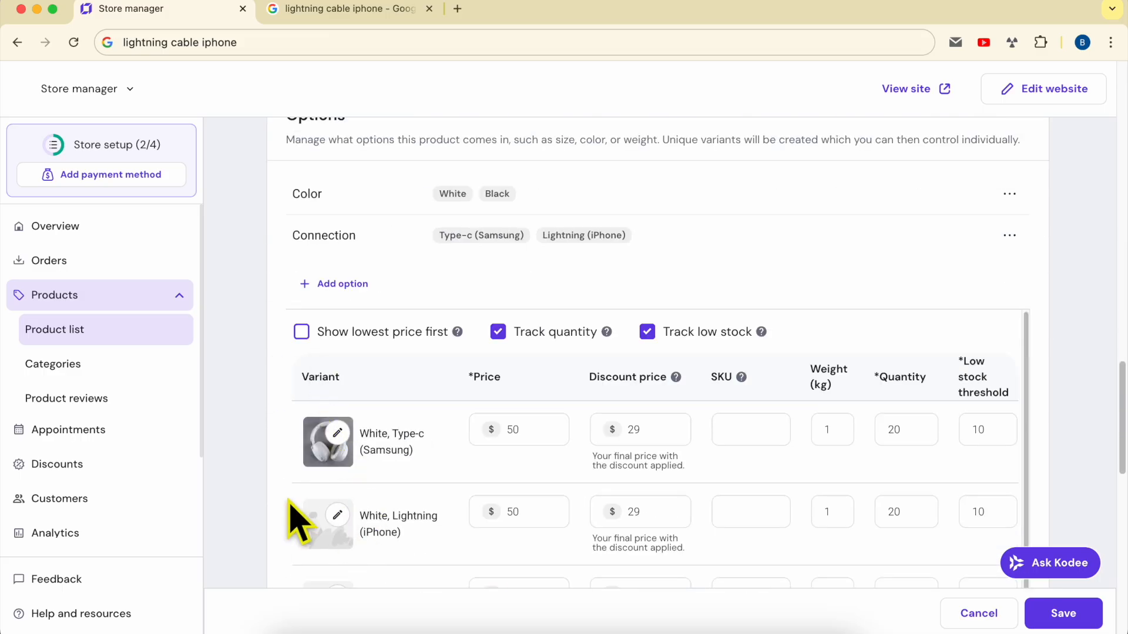
{"action": "scroll", "coordinate": [299, 505], "scroll_direction": "down", "scroll_amount": 4}
{"action": "left_click", "coordinate": [338, 313]}
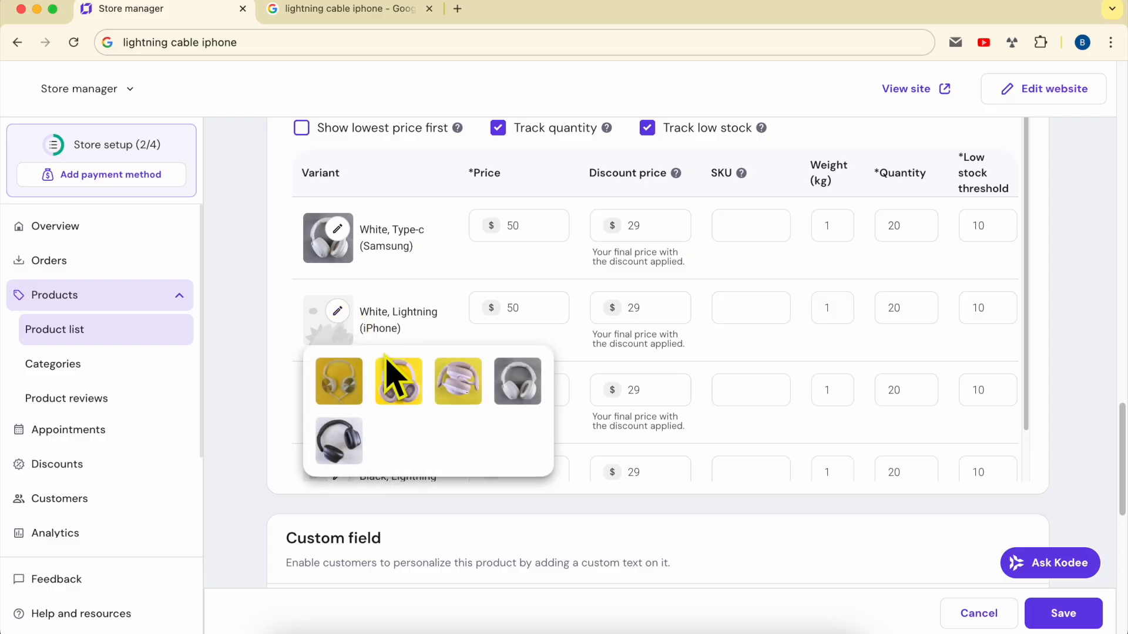
{"action": "left_click", "coordinate": [510, 388]}
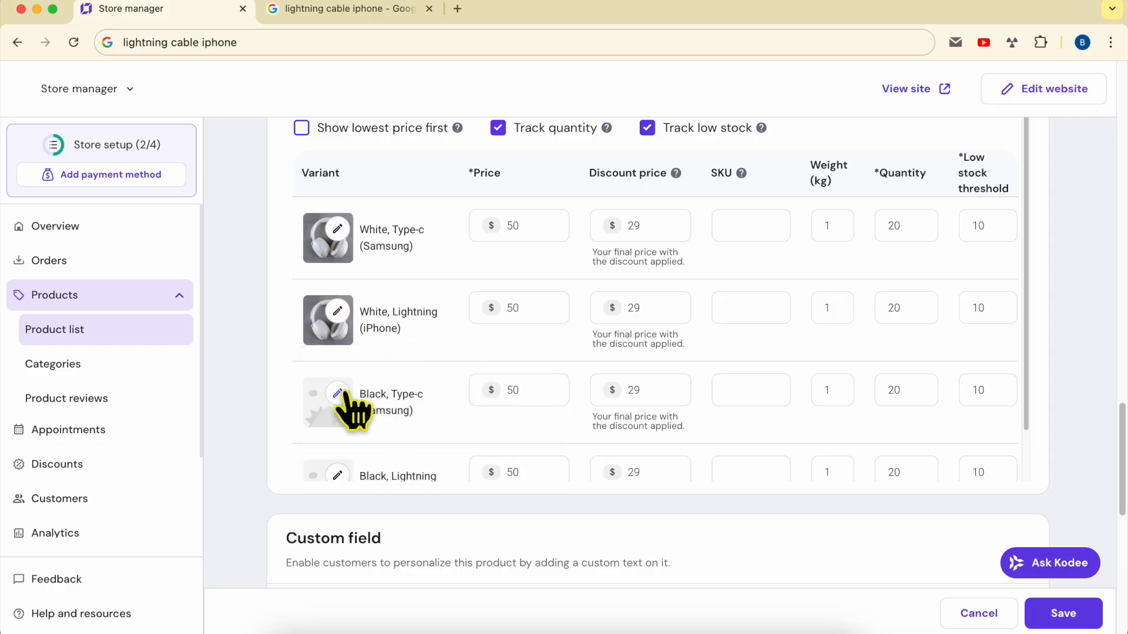
Assign the black headphones image to the Black, Type-c (Samsung) variant
{"action": "left_click", "coordinate": [338, 393]}
{"action": "left_click", "coordinate": [339, 523]}
{"action": "scroll", "coordinate": [372, 446], "scroll_direction": "down", "scroll_amount": 2}
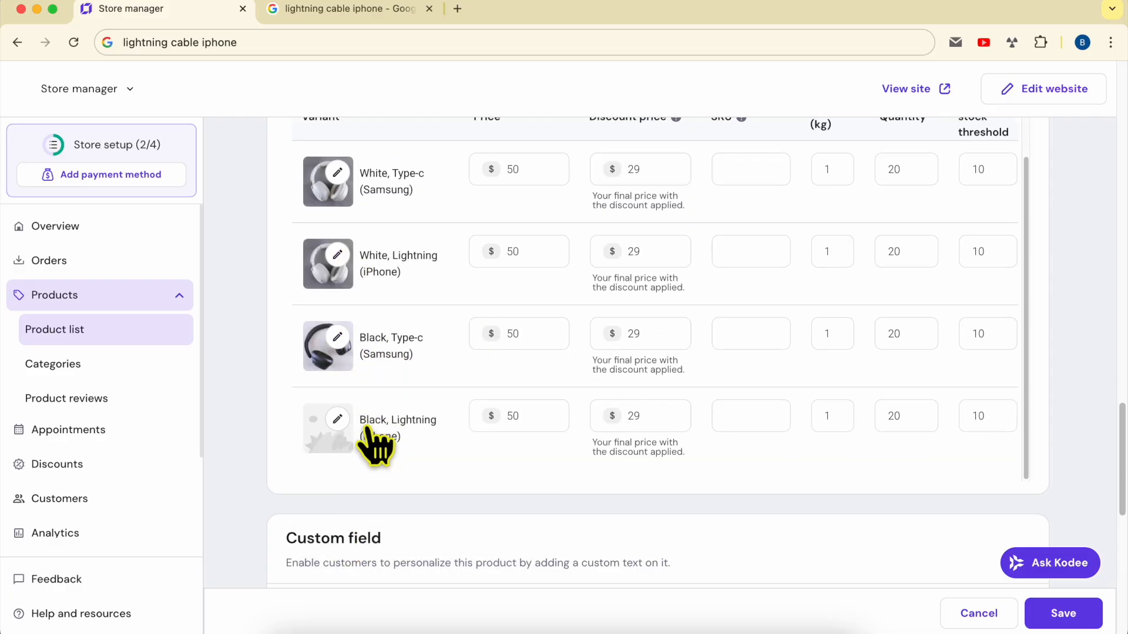
Assign the black headphones image to the Black, Lightning (iPhone) variant
{"action": "left_click", "coordinate": [338, 419]}
{"action": "left_click", "coordinate": [339, 544]}
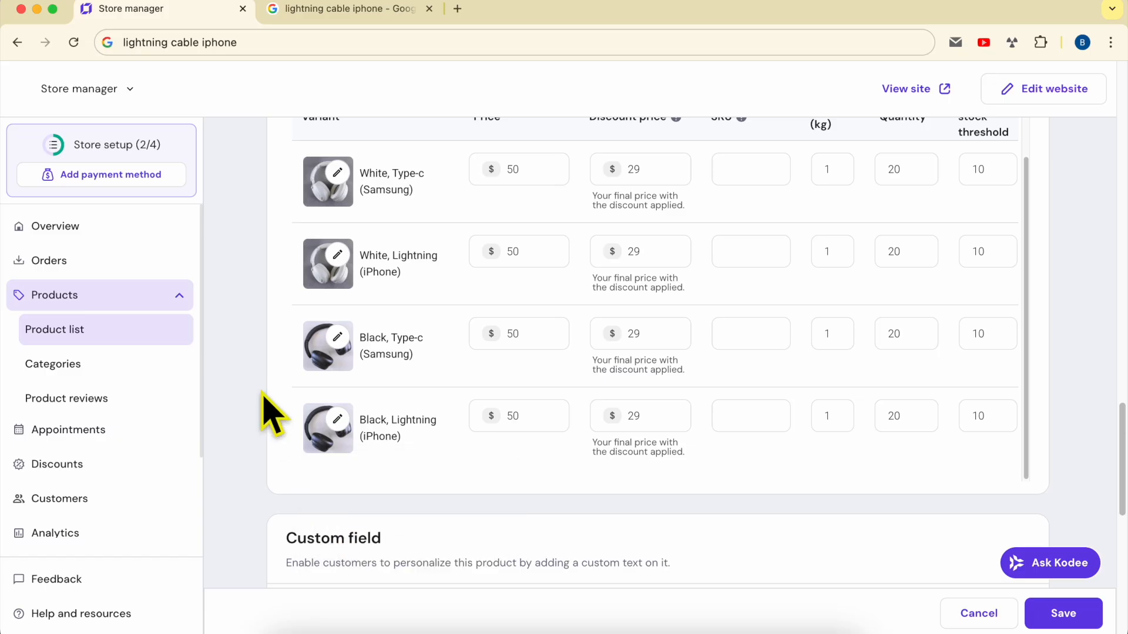
Set the price of both White variants, Type-c (Samsung) and Lightning (iPhone), to $60
{"action": "scroll", "coordinate": [289, 391], "scroll_direction": "up", "scroll_amount": 2}
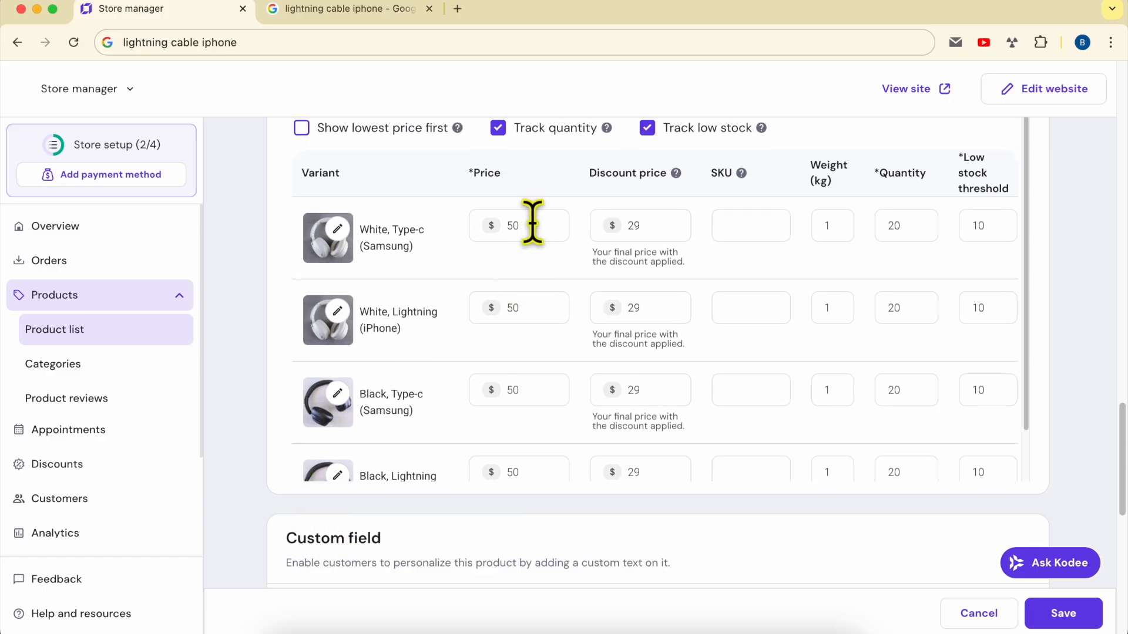
{"action": "scroll", "coordinate": [535, 224], "scroll_direction": "up", "scroll_amount": 1}
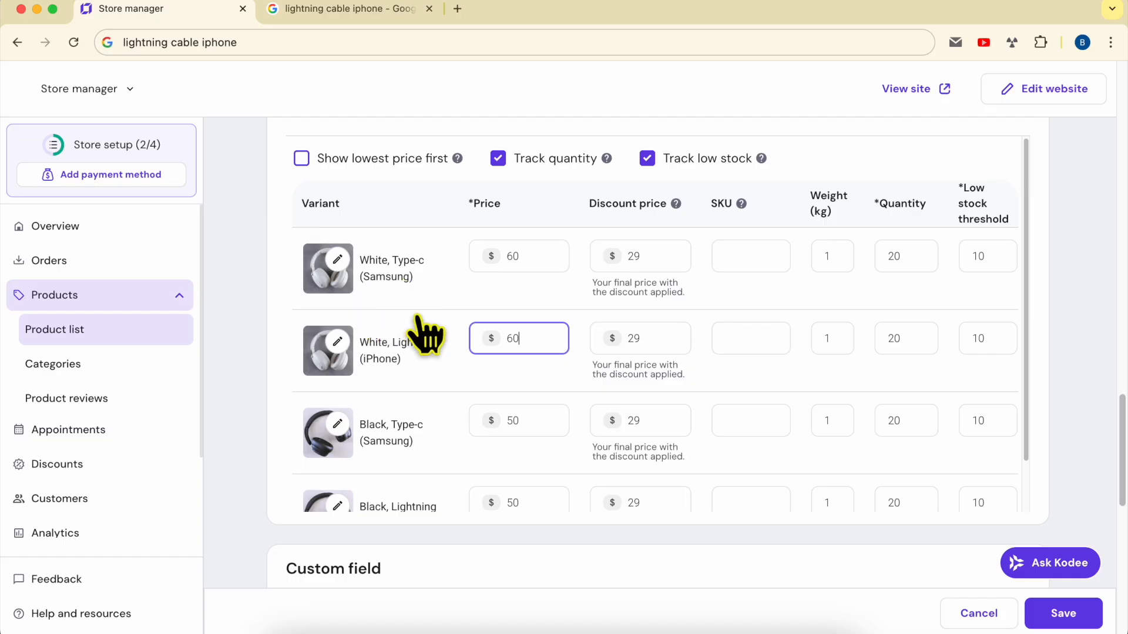
Set the low stock threshold of the White, Type-c (Samsung) variant to 5
{"action": "mouse_move", "coordinate": [741, 205]}
{"action": "scroll", "coordinate": [730, 447], "scroll_direction": "down", "scroll_amount": 3}
{"action": "scroll", "coordinate": [945, 352], "scroll_direction": "up", "scroll_amount": 2}
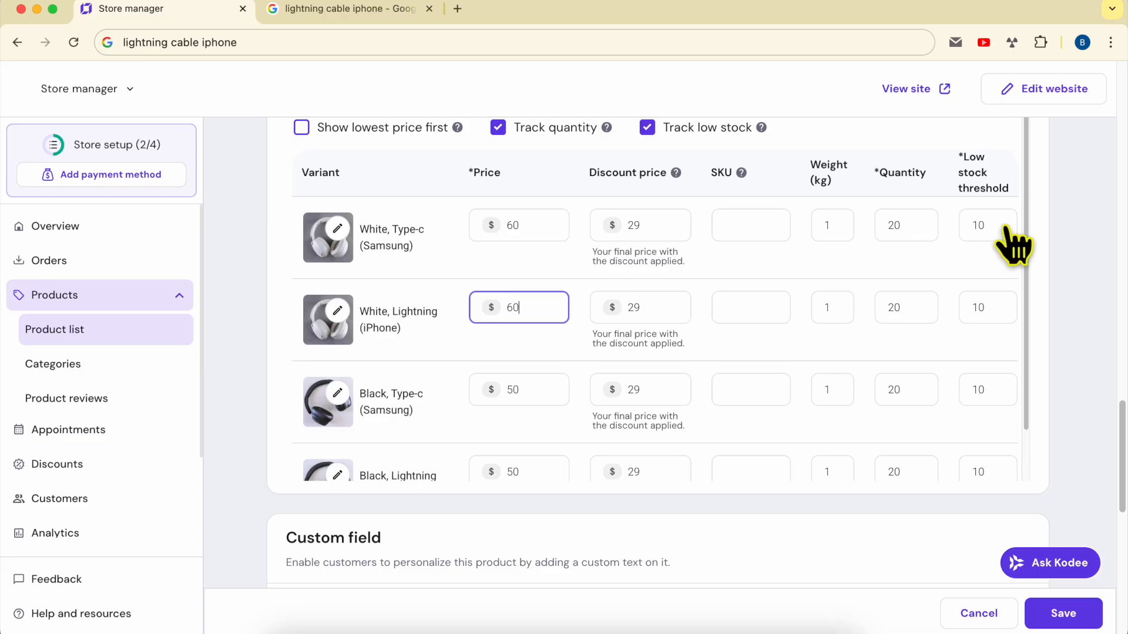
{"action": "left_click", "coordinate": [990, 224]}
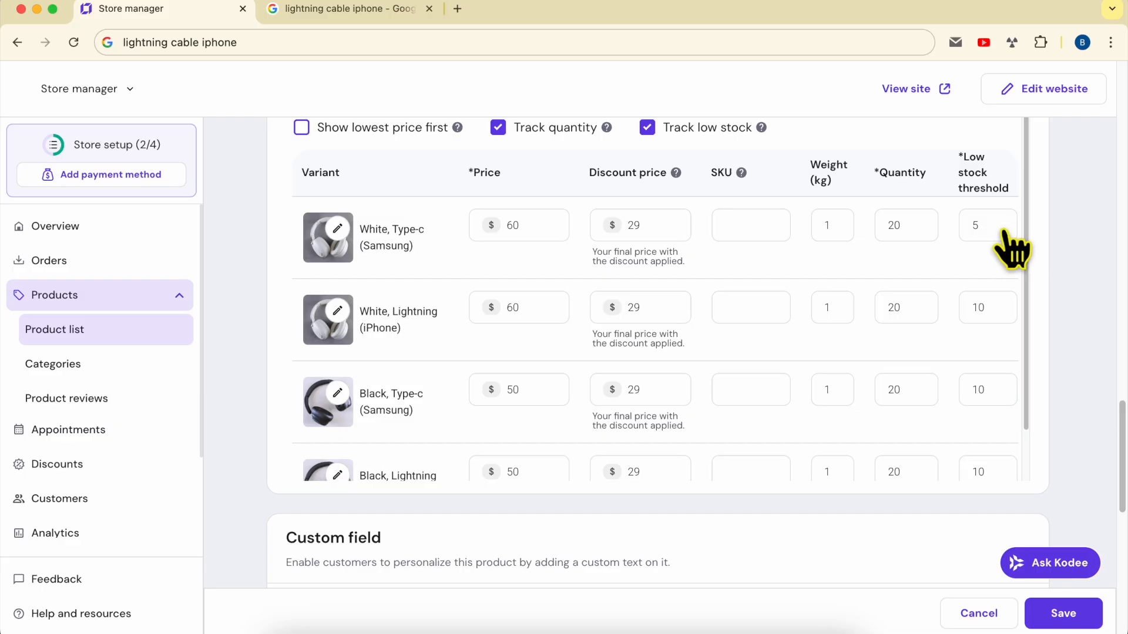
{"action": "key", "text": "BackSpace"}
Enable Show lowest price first for the product variants and view its explanation
{"action": "scroll", "coordinate": [552, 379], "scroll_direction": "up", "scroll_amount": 3}
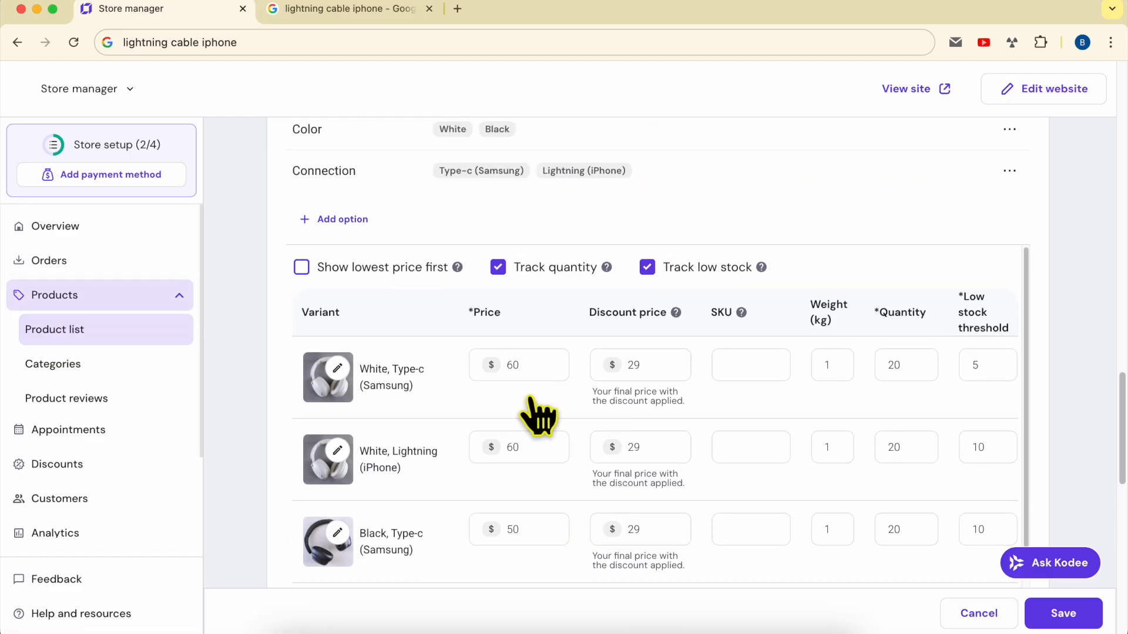
{"action": "scroll", "coordinate": [466, 422], "scroll_direction": "up", "scroll_amount": 3}
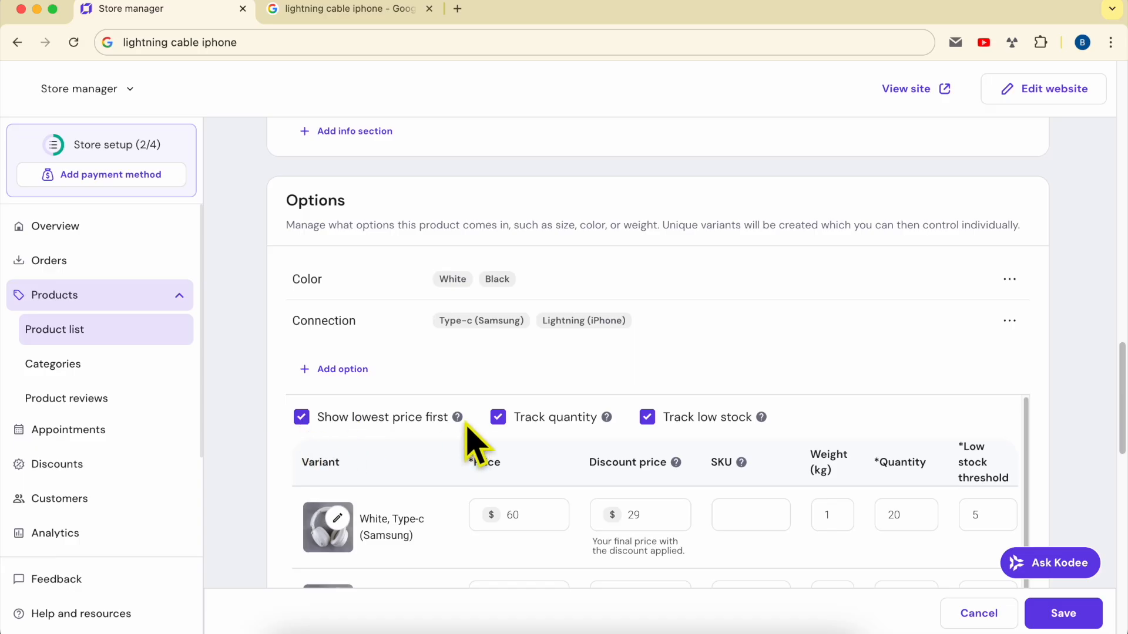
{"action": "mouse_move", "coordinate": [459, 419]}
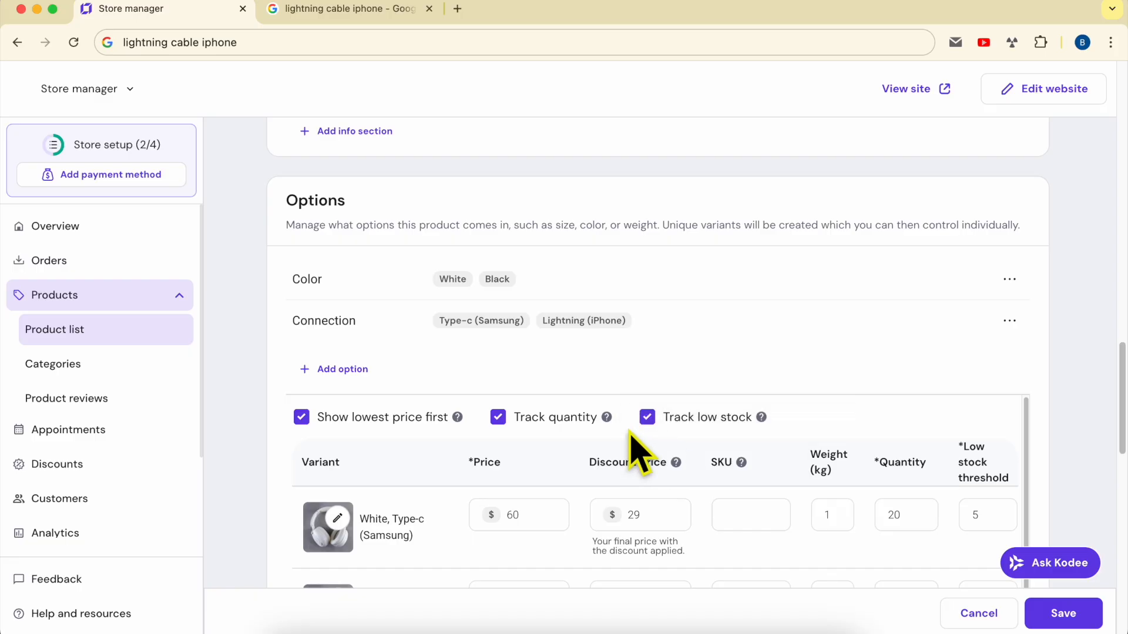
Switch Track quantity off and back on, and re-enable Track low stock for the variants
{"action": "left_click", "coordinate": [552, 424]}
{"action": "left_click", "coordinate": [532, 423]}
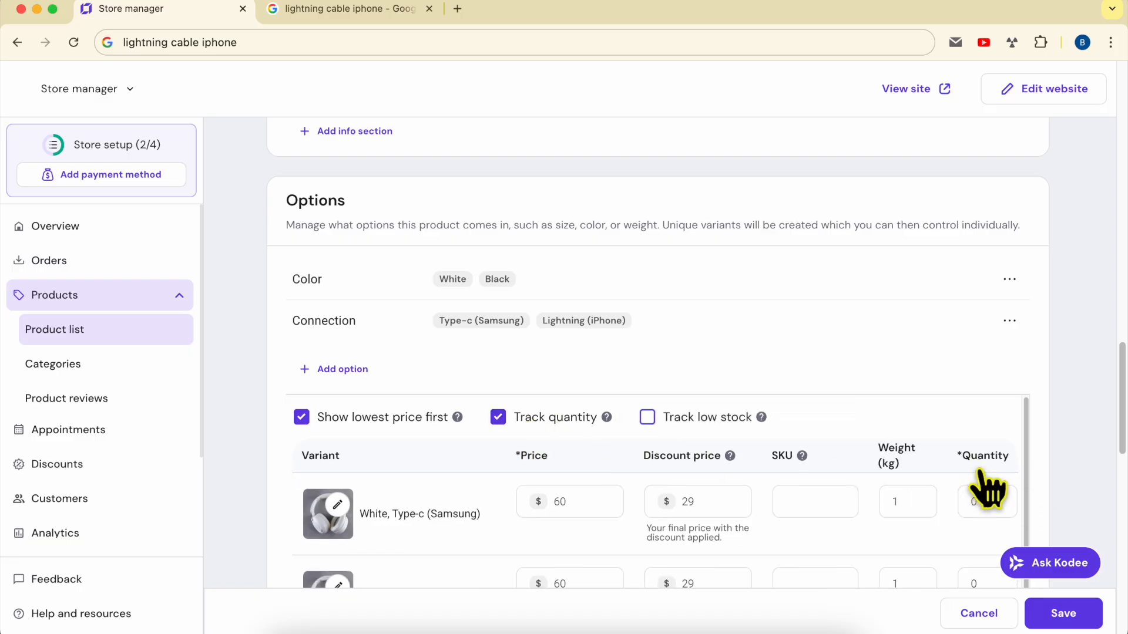
{"action": "left_click", "coordinate": [541, 419]}
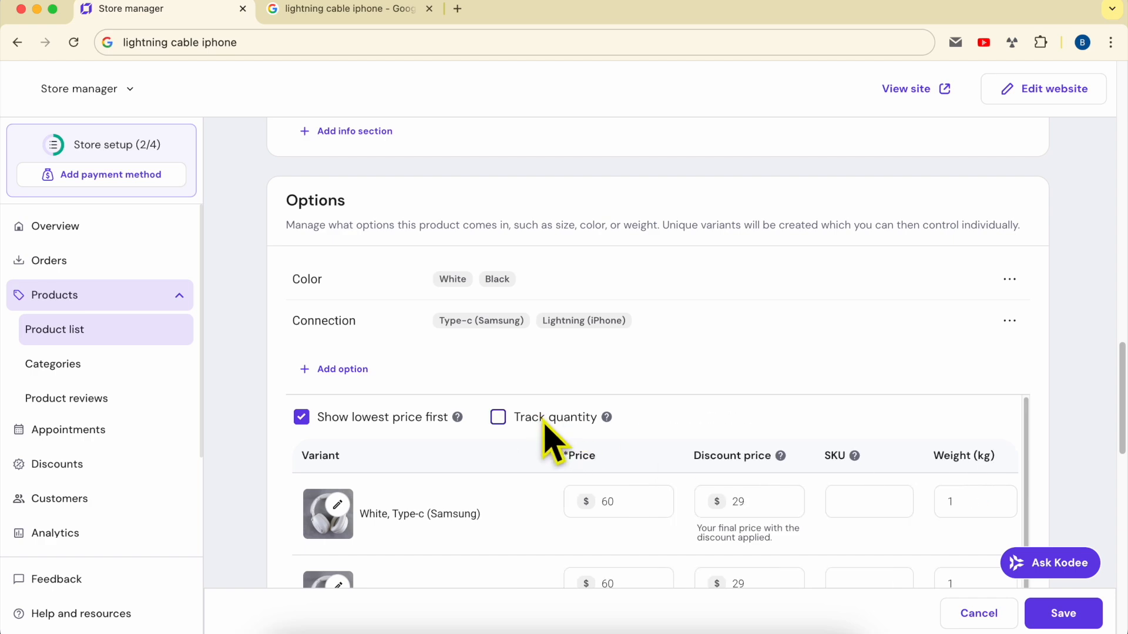
{"action": "left_click", "coordinate": [555, 420]}
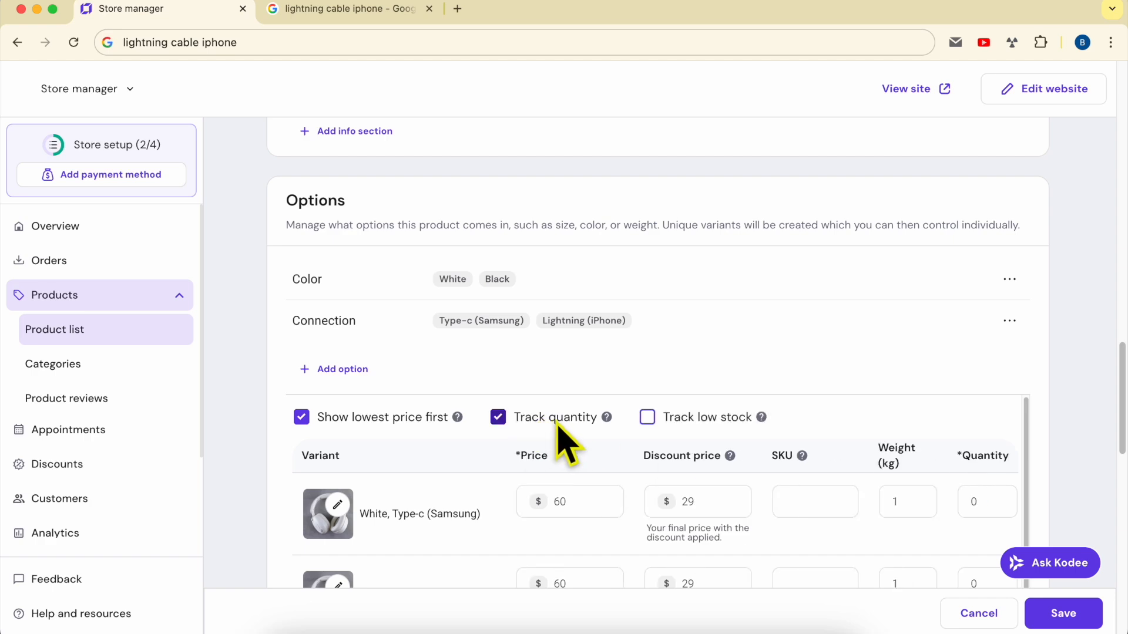
{"action": "mouse_move", "coordinate": [606, 417]}
{"action": "left_click", "coordinate": [705, 421]}
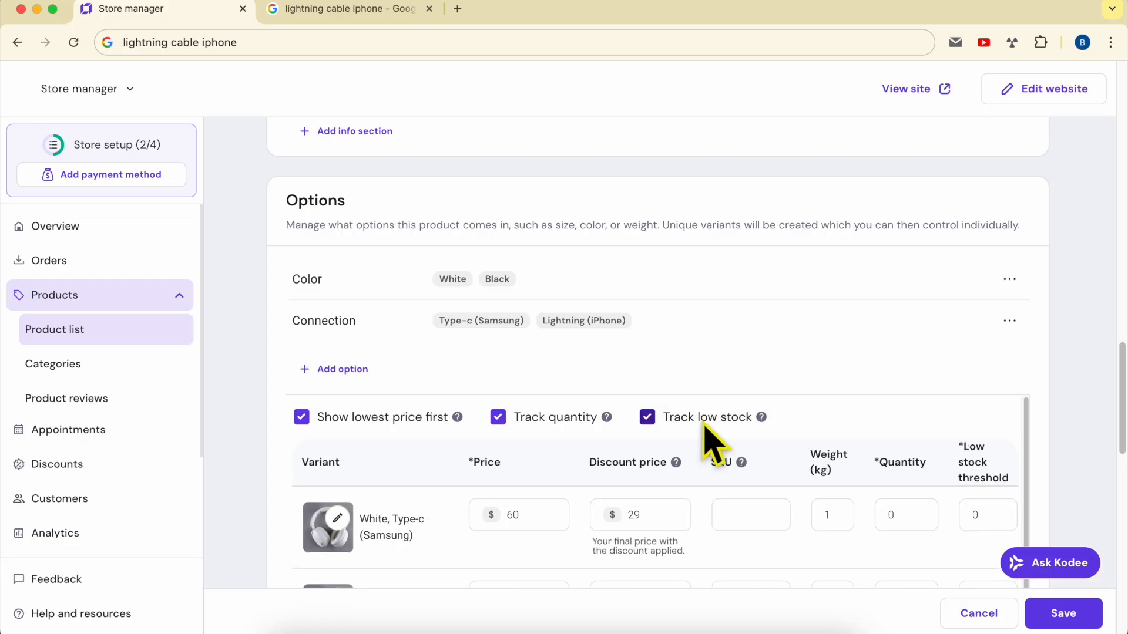
Turn off Track low stock and Track quantity for the variants, and save the product
{"action": "left_click", "coordinate": [712, 424]}
{"action": "left_click", "coordinate": [539, 422]}
{"action": "left_click", "coordinate": [549, 422]}
{"action": "left_click", "coordinate": [567, 417]}
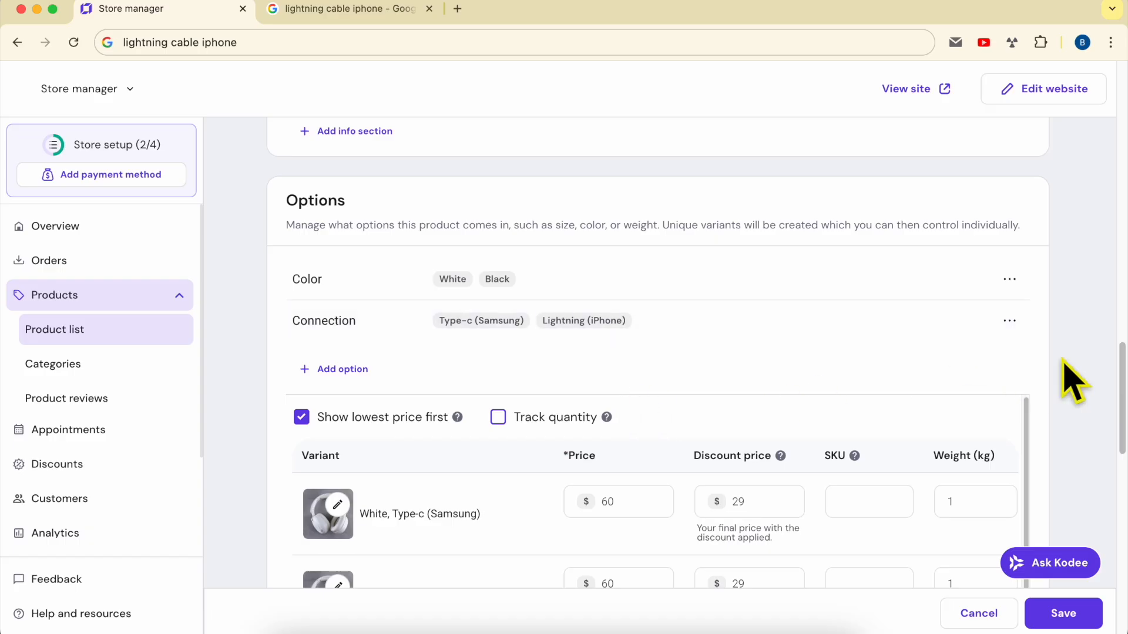
{"action": "scroll", "coordinate": [1062, 367], "scroll_direction": "down", "scroll_amount": 6}
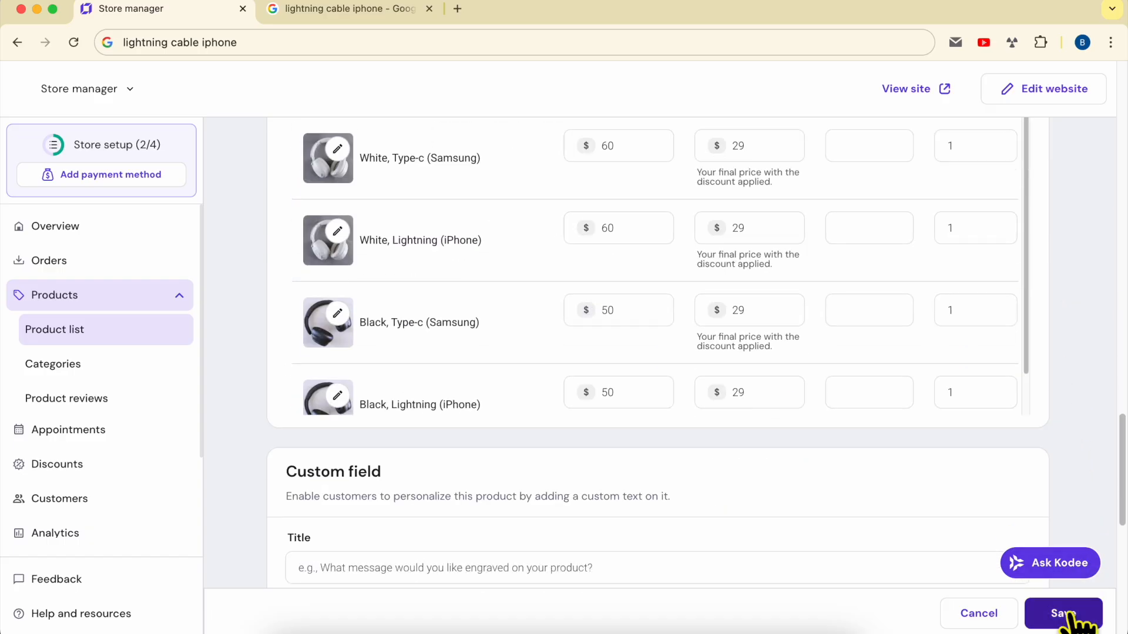
{"action": "left_click", "coordinate": [1070, 614]}
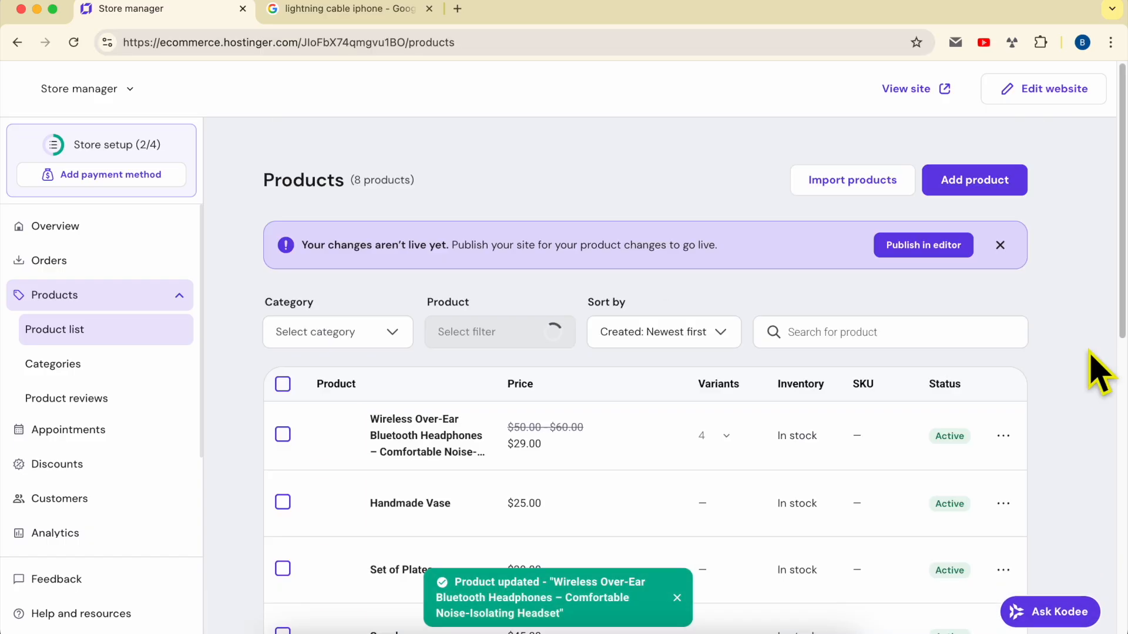
Read the notice about unpublished product changes, open the website editor from it, and publish the website update
{"action": "left_click_drag", "start_coordinate": [302, 245], "coordinate": [449, 246]}
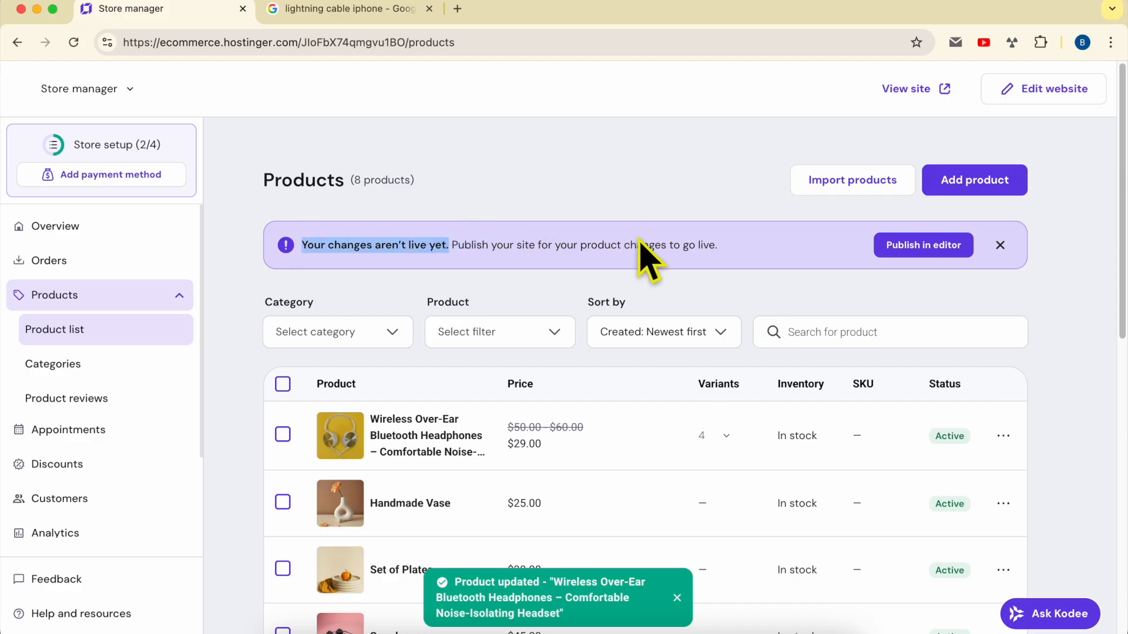
{"action": "left_click_drag", "start_coordinate": [641, 242], "coordinate": [749, 241]}
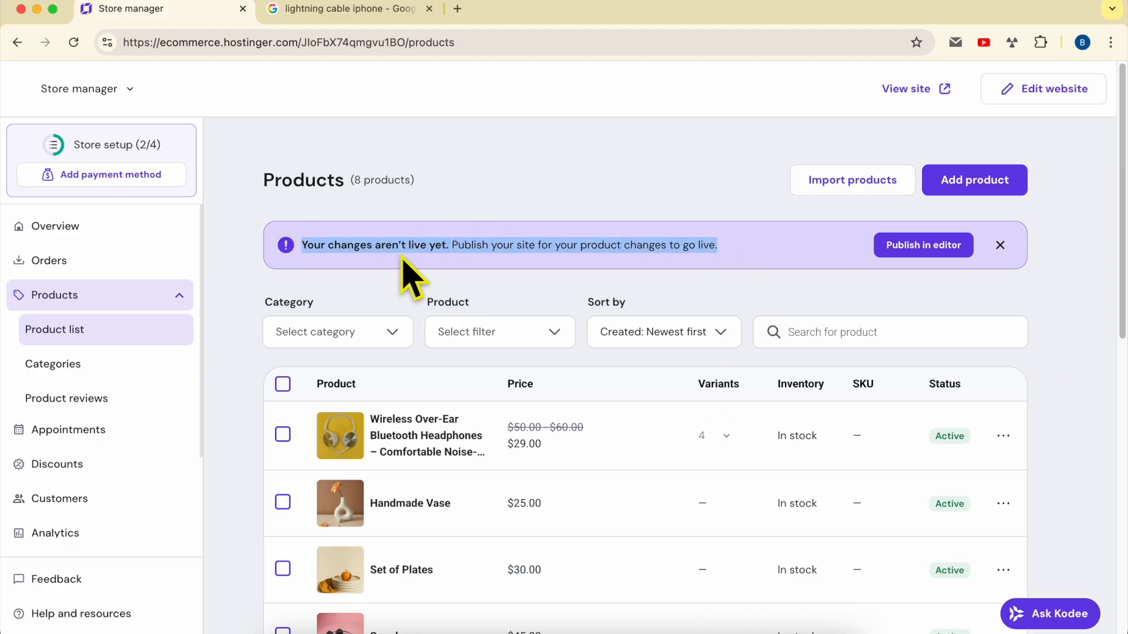
{"action": "left_click", "coordinate": [454, 244]}
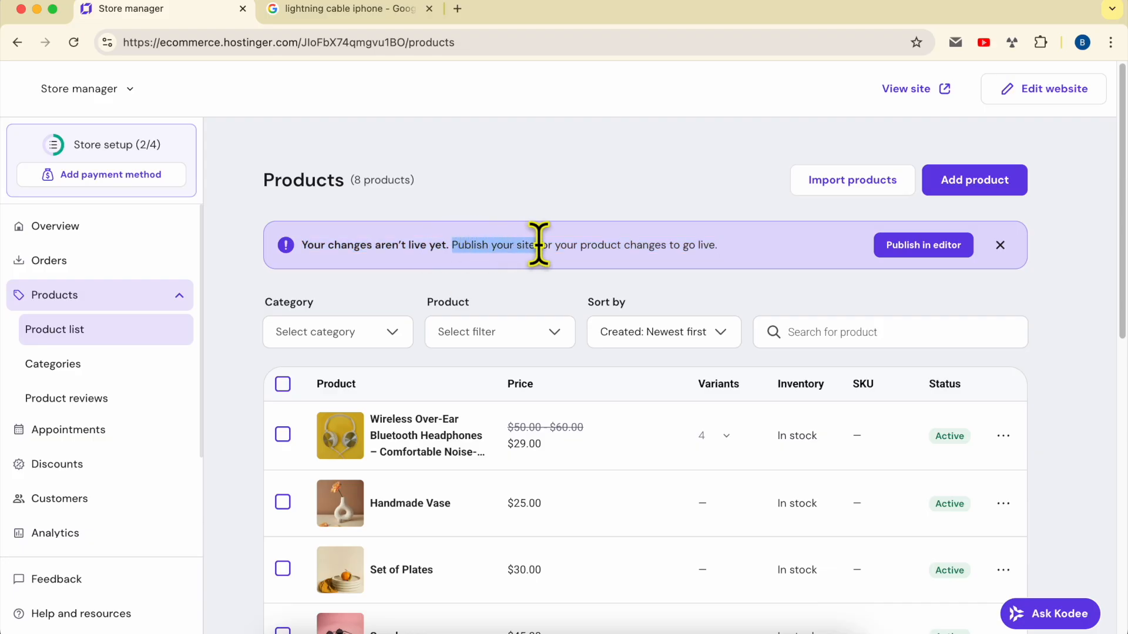
{"action": "left_click_drag", "start_coordinate": [549, 244], "coordinate": [750, 248]}
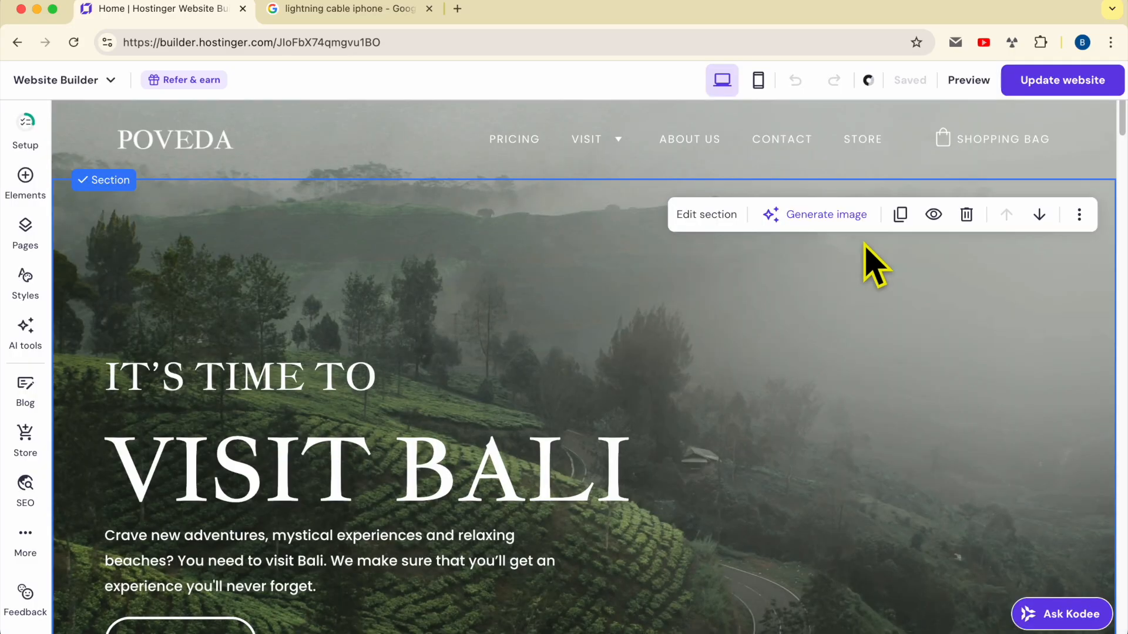
{"action": "left_click", "coordinate": [1096, 90]}
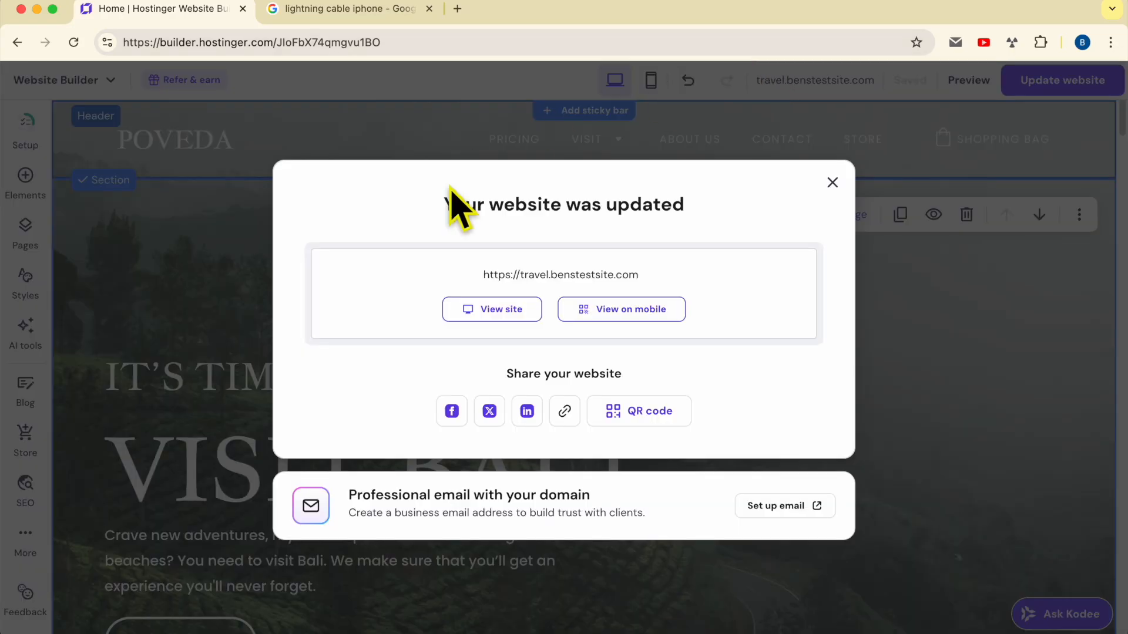
View the live site and open the Wireless Over-Ear Bluetooth Headphones product page from its store
{"action": "triple_click", "coordinate": [498, 210]}
{"action": "left_click", "coordinate": [502, 310]}
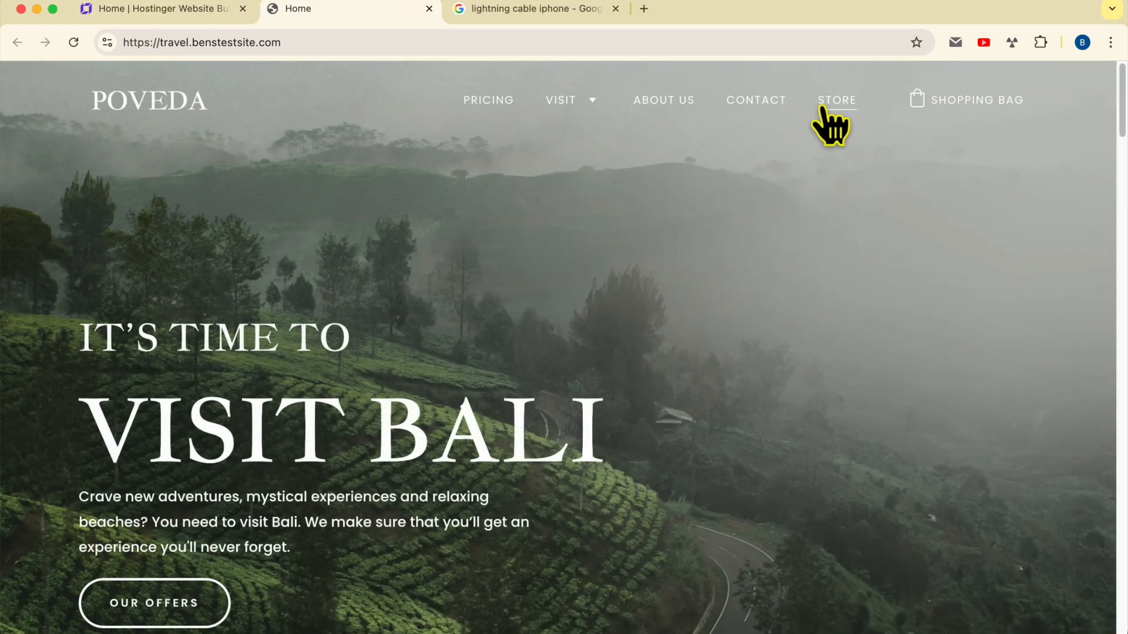
{"action": "left_click", "coordinate": [822, 110]}
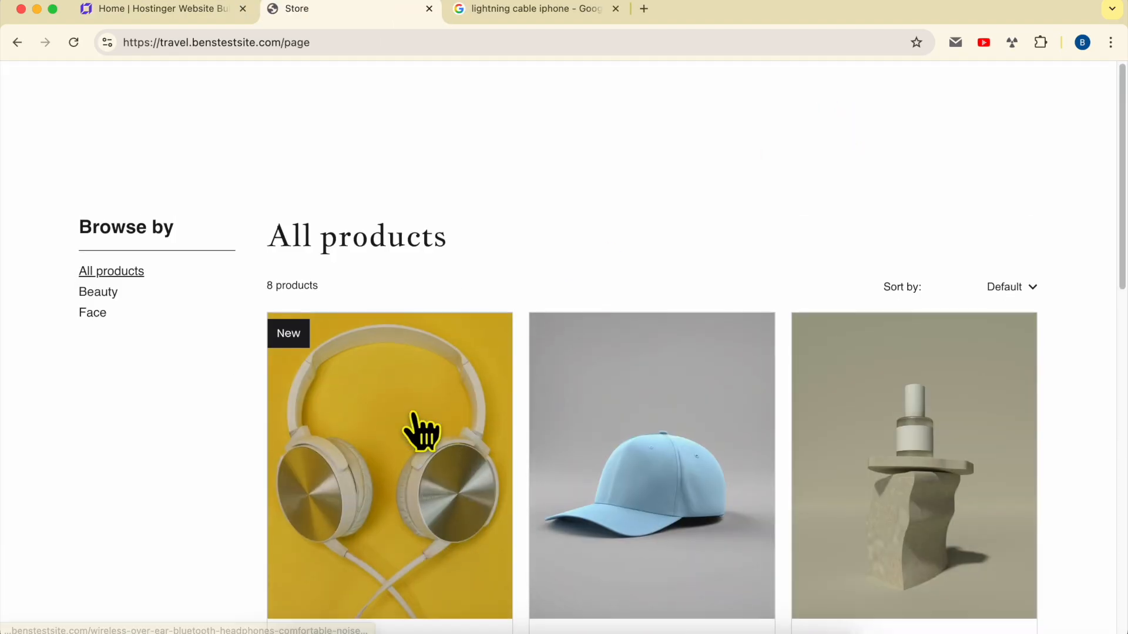
{"action": "scroll", "coordinate": [421, 432], "scroll_direction": "down", "scroll_amount": 3}
{"action": "left_click", "coordinate": [388, 369]}
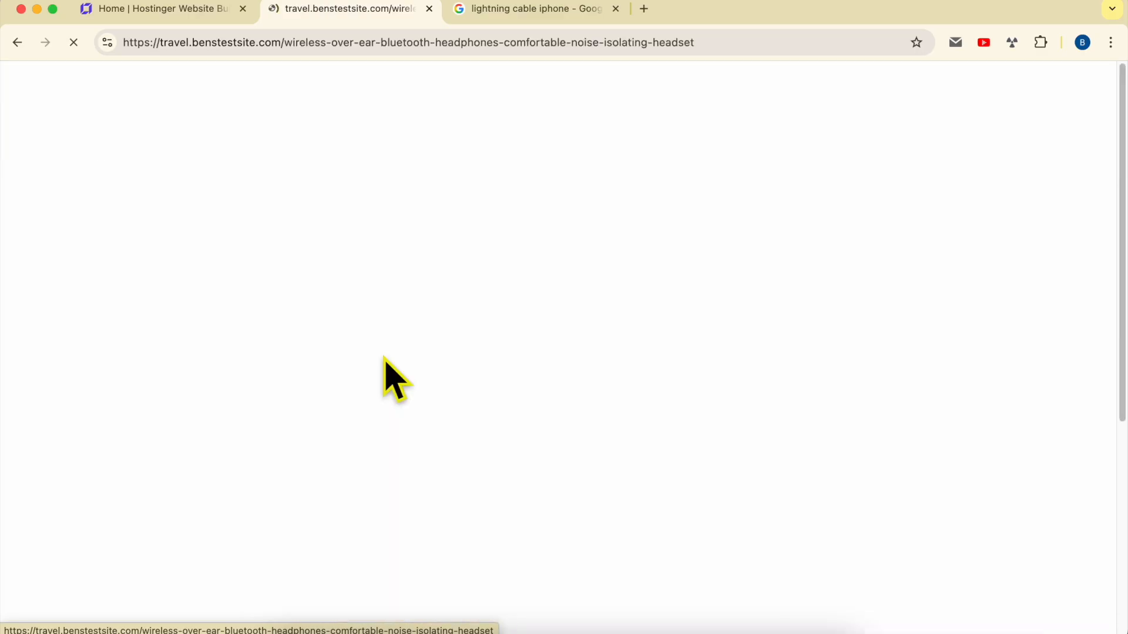
{"action": "scroll", "coordinate": [589, 356], "scroll_direction": "down", "scroll_amount": 2}
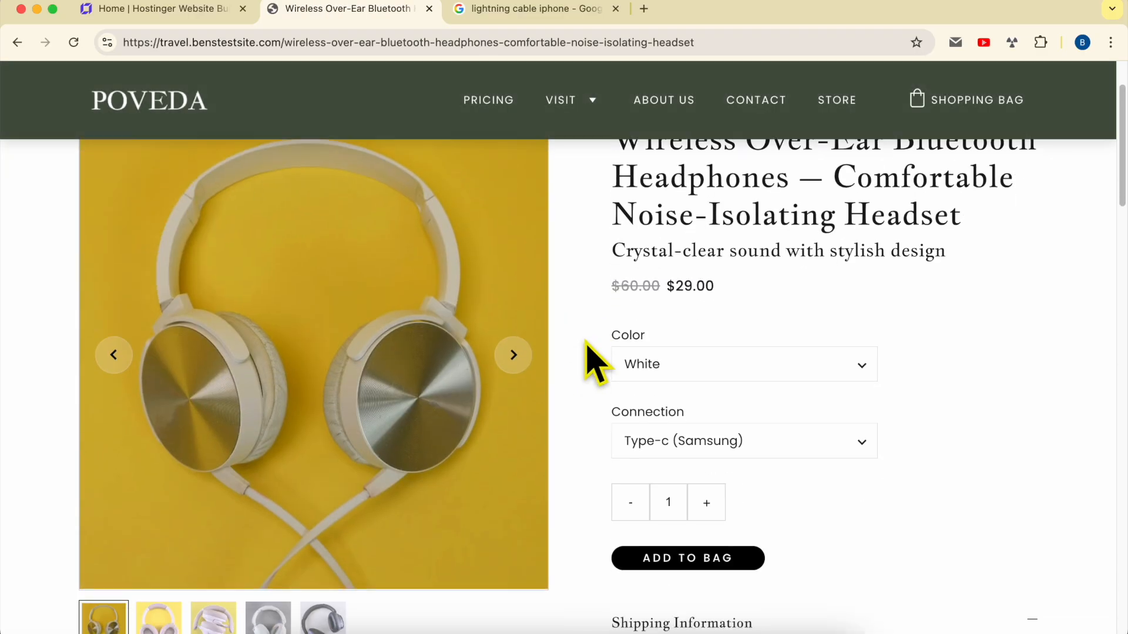
Switch the headphones' Color between Black and White to check each variant's image and price, ending on Black
{"action": "left_click", "coordinate": [722, 372]}
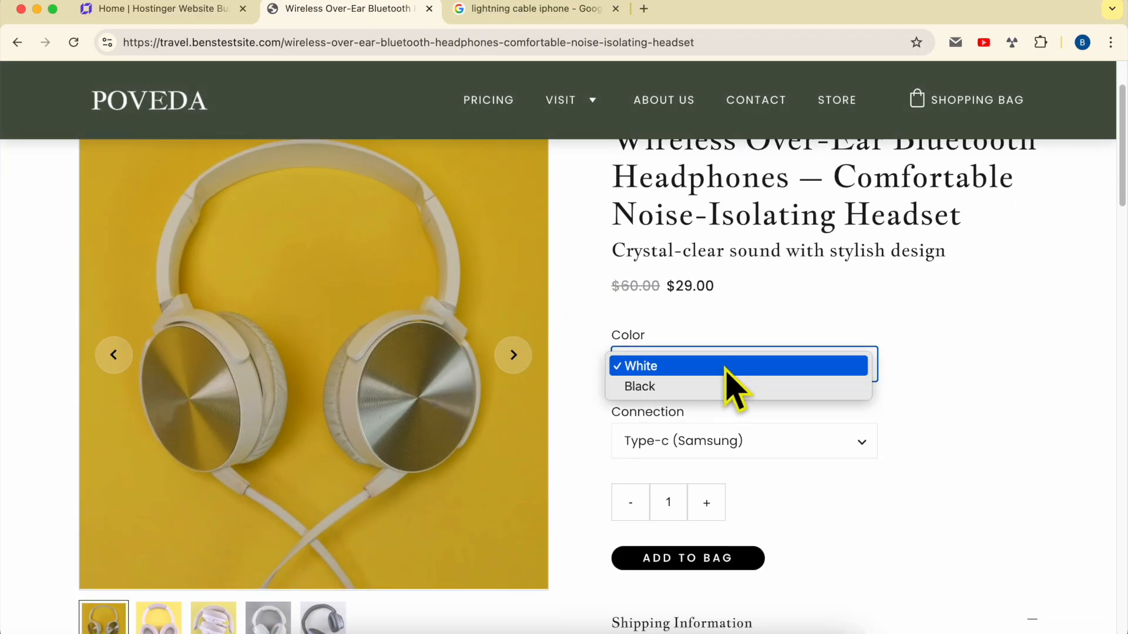
{"action": "left_click", "coordinate": [694, 387]}
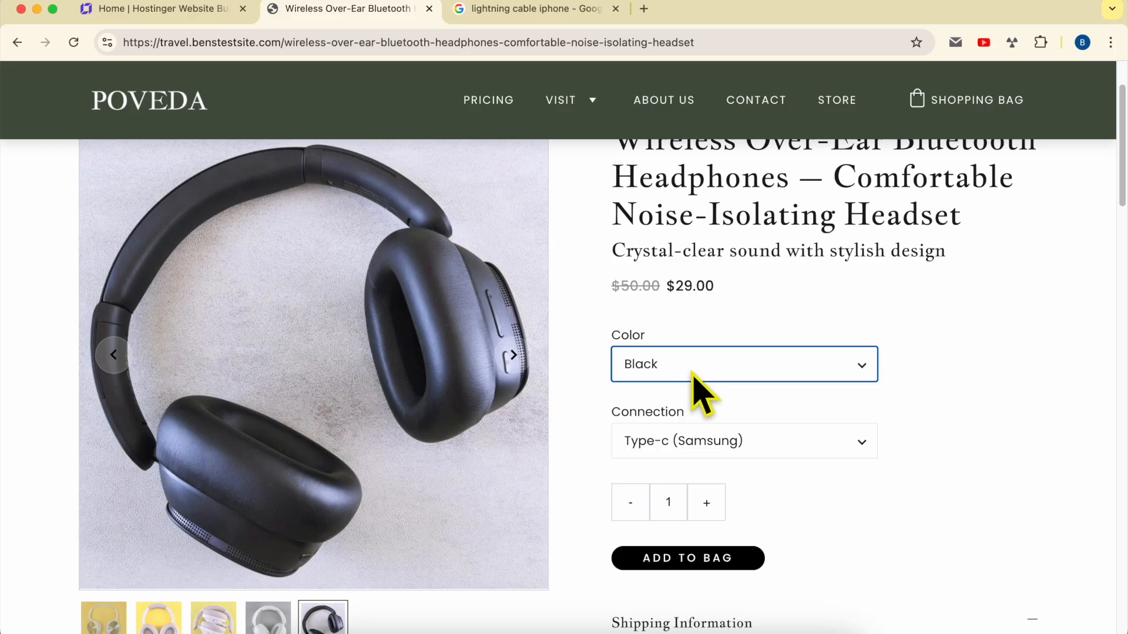
{"action": "left_click", "coordinate": [697, 366]}
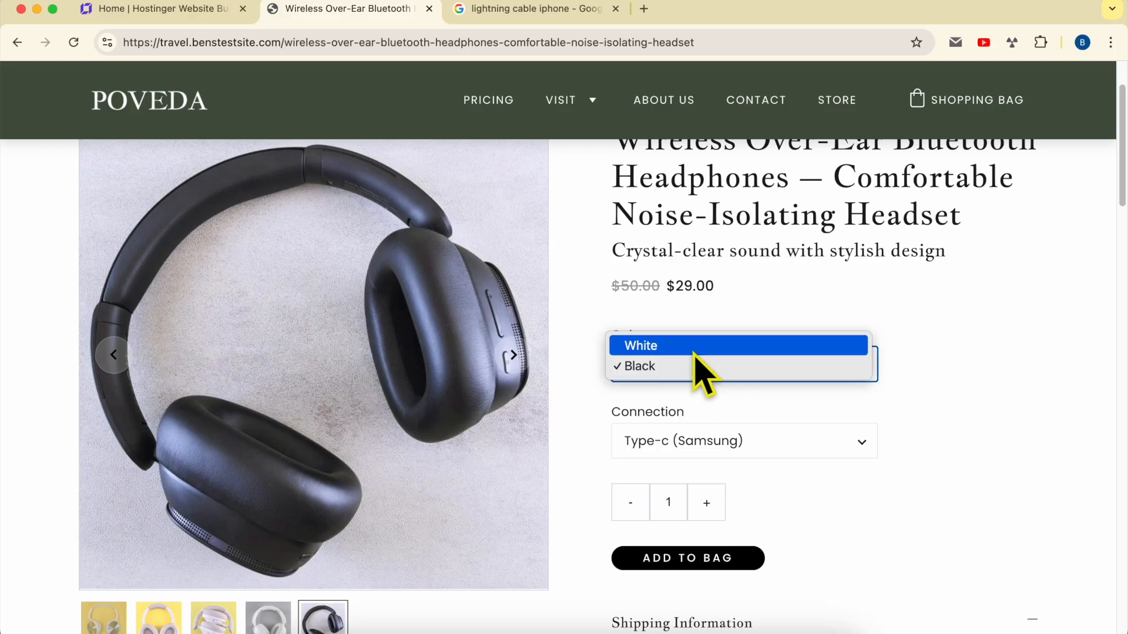
{"action": "left_click", "coordinate": [699, 348]}
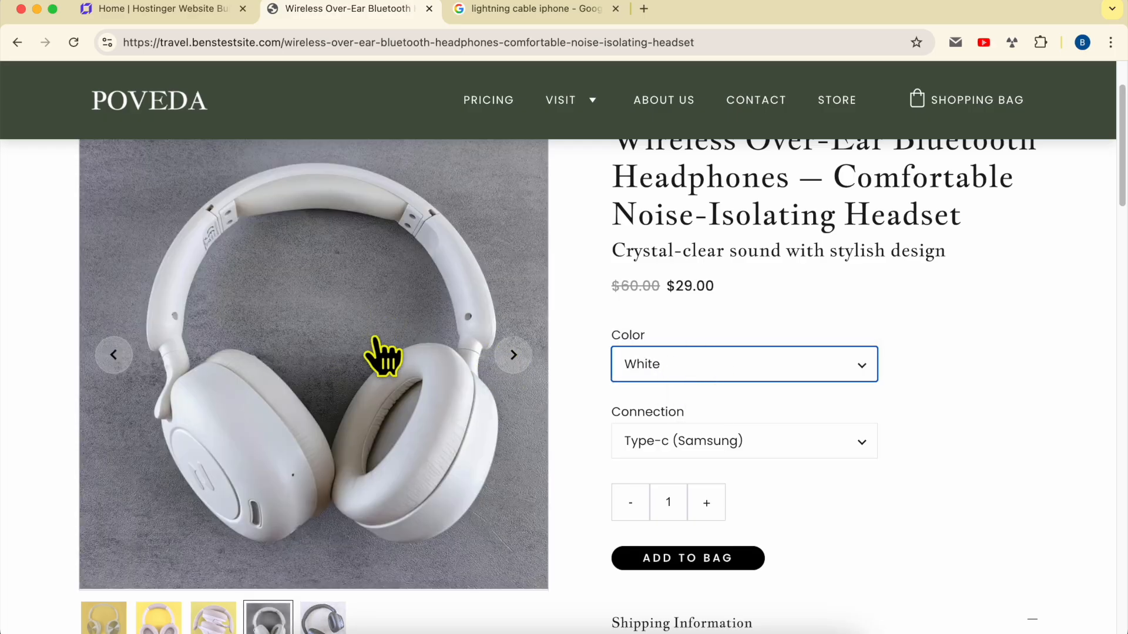
{"action": "left_click", "coordinate": [674, 364]}
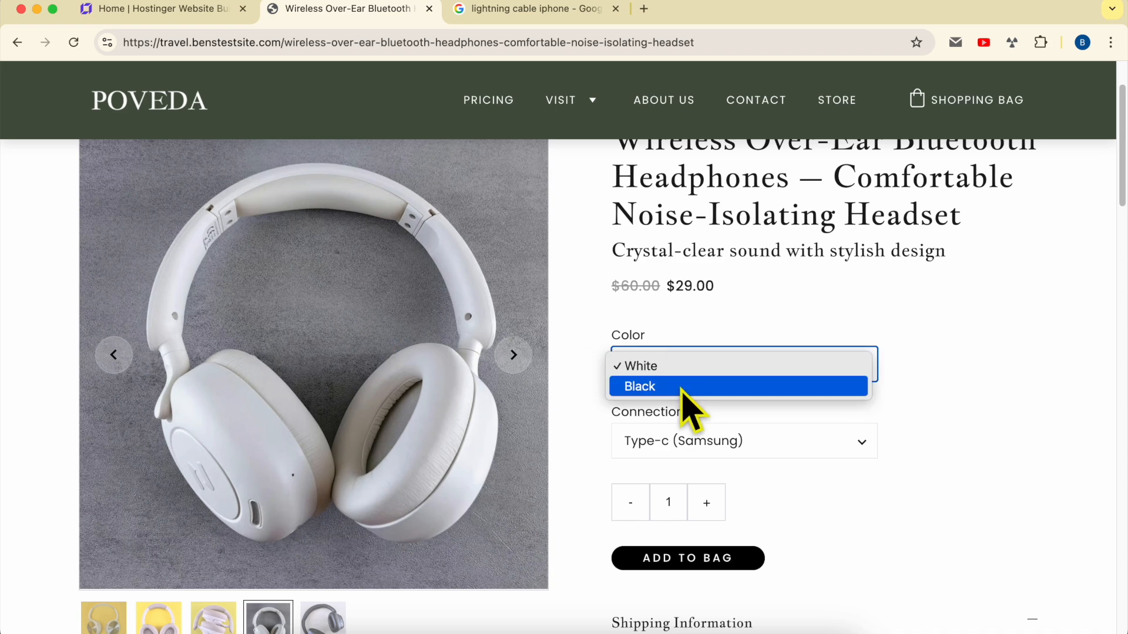
{"action": "left_click", "coordinate": [681, 388]}
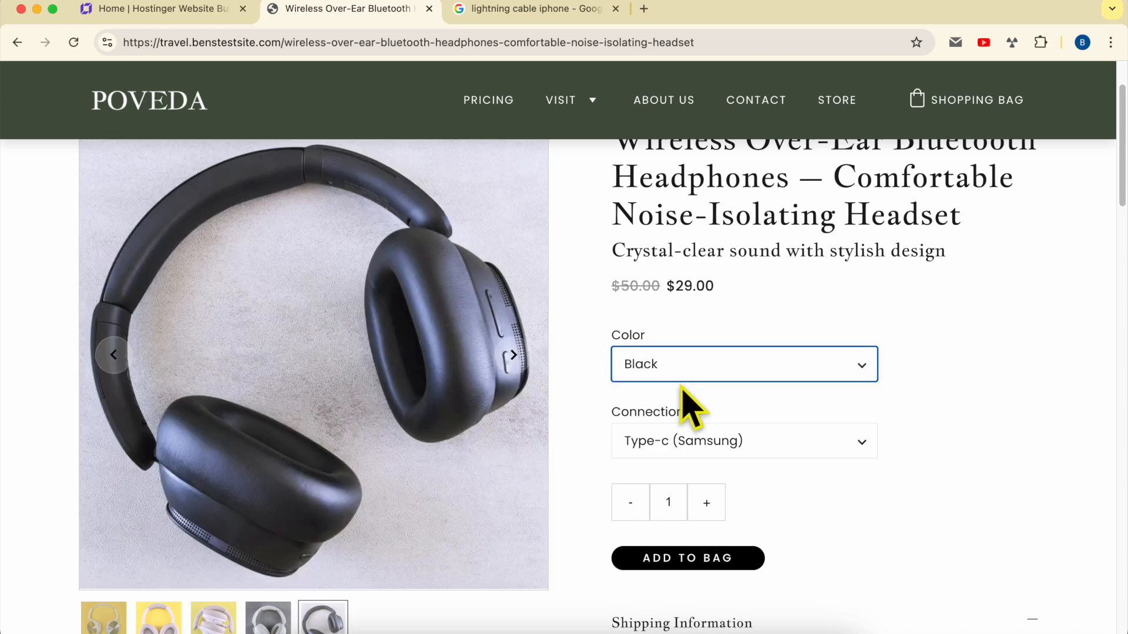
Try both Connection choices for the black headphones, Lightning (iPhone) and Type-c (Samsung), ending on Type-c (Samsung)
{"action": "left_click", "coordinate": [705, 442]}
{"action": "left_click", "coordinate": [735, 464]}
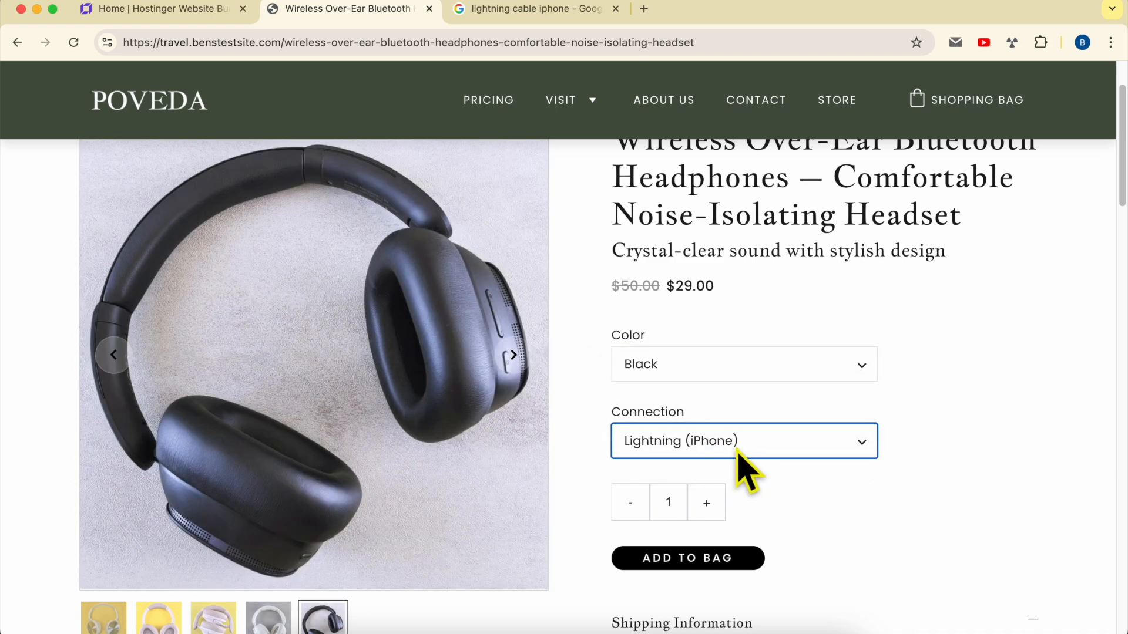
{"action": "left_click", "coordinate": [685, 446]}
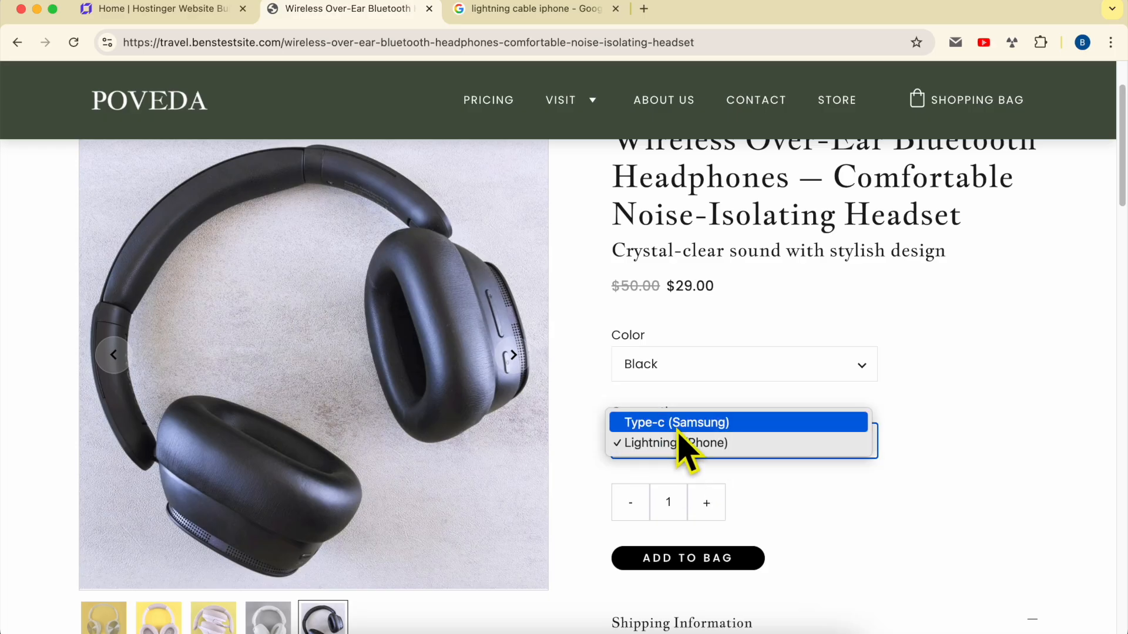
{"action": "left_click", "coordinate": [684, 442]}
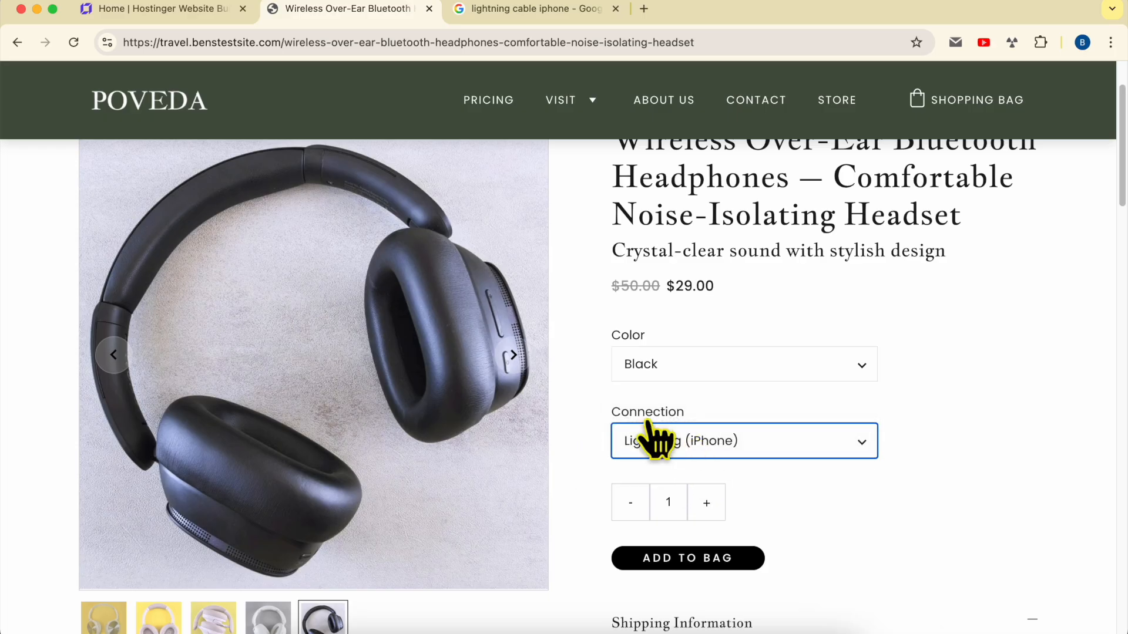
{"action": "left_click", "coordinate": [682, 439]}
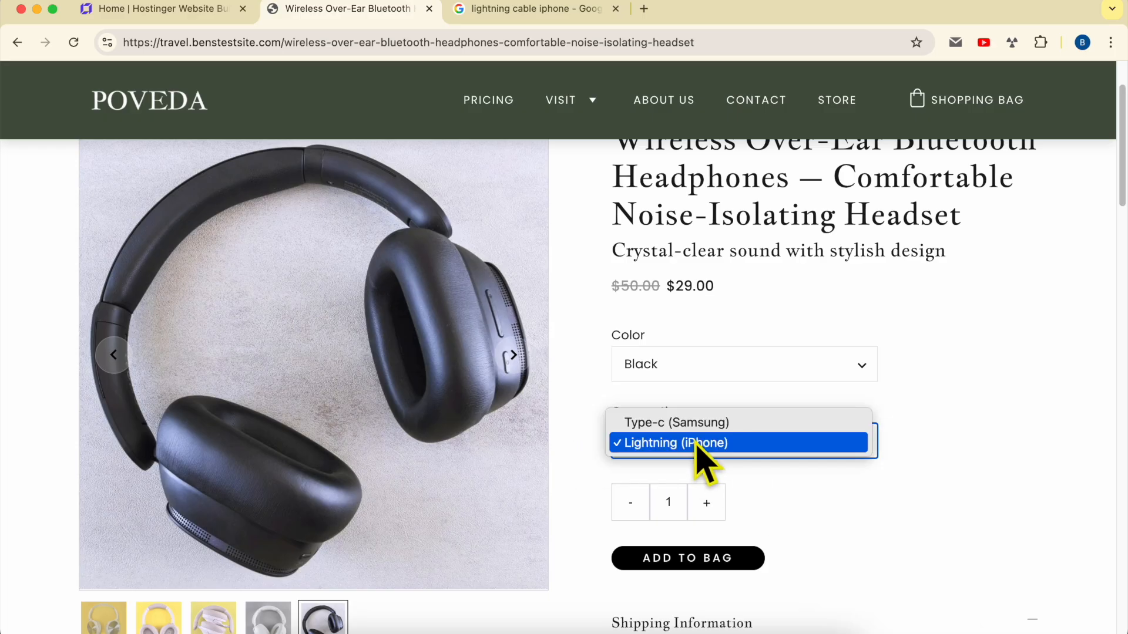
{"action": "left_click", "coordinate": [663, 423]}
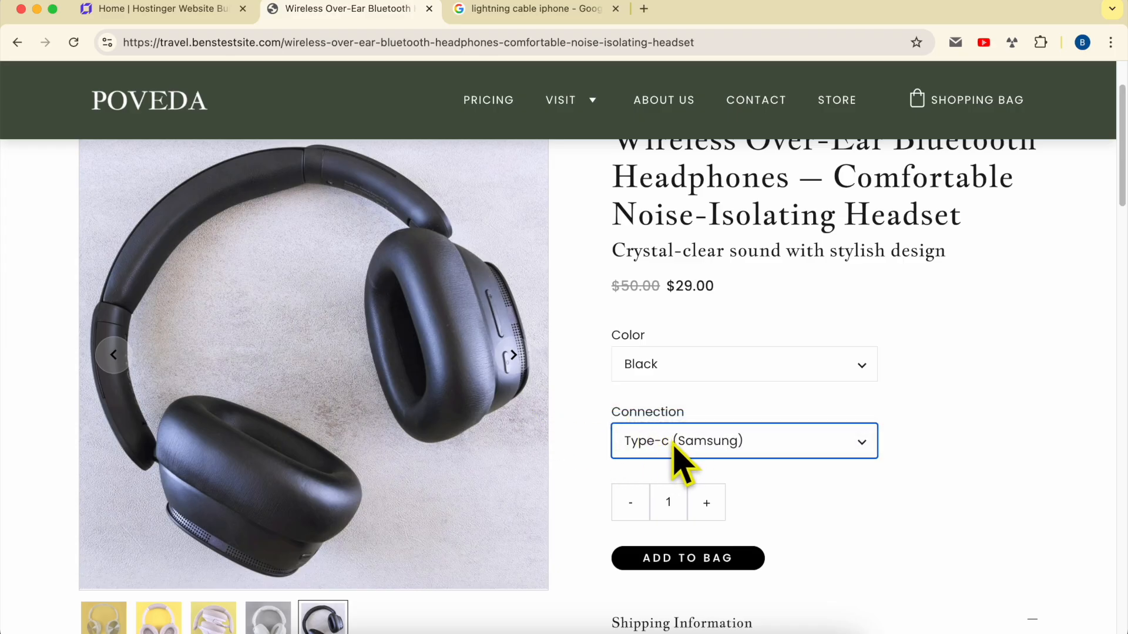
Review the Connection choices and the Color choices offered on the headphones product page, keeping Type-c (Samsung) and Black
{"action": "left_click", "coordinate": [676, 444]}
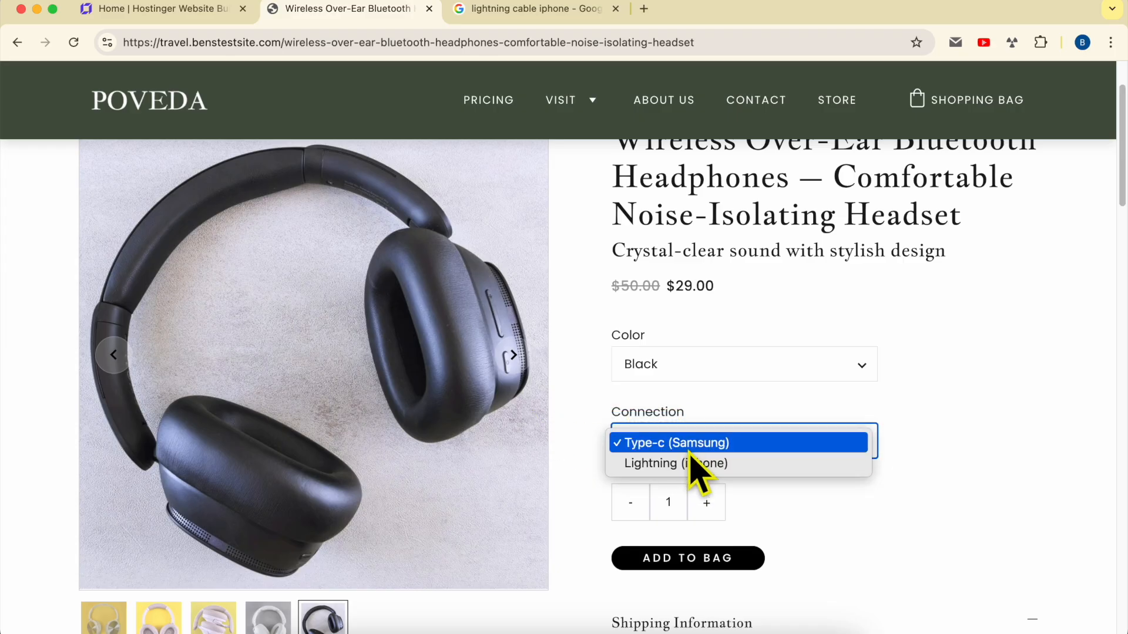
{"action": "left_click", "coordinate": [632, 405]}
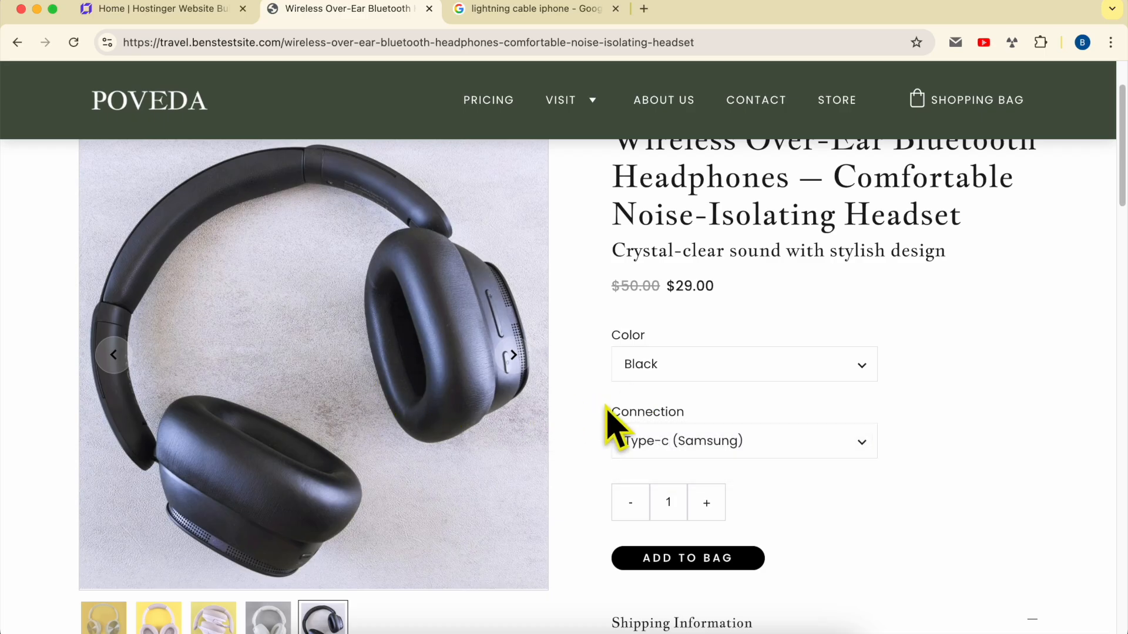
{"action": "left_click", "coordinate": [676, 372]}
{"action": "left_click", "coordinate": [574, 372]}
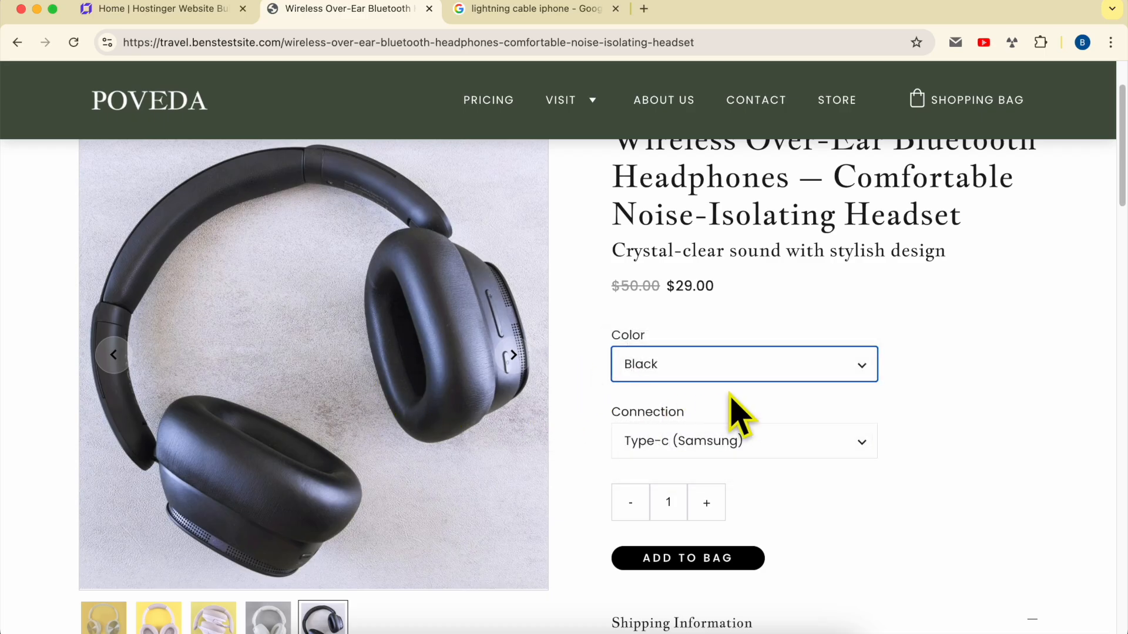
{"action": "scroll", "coordinate": [730, 394], "scroll_direction": "up", "scroll_amount": 2}
{"action": "scroll", "coordinate": [685, 370], "scroll_direction": "down", "scroll_amount": 1}
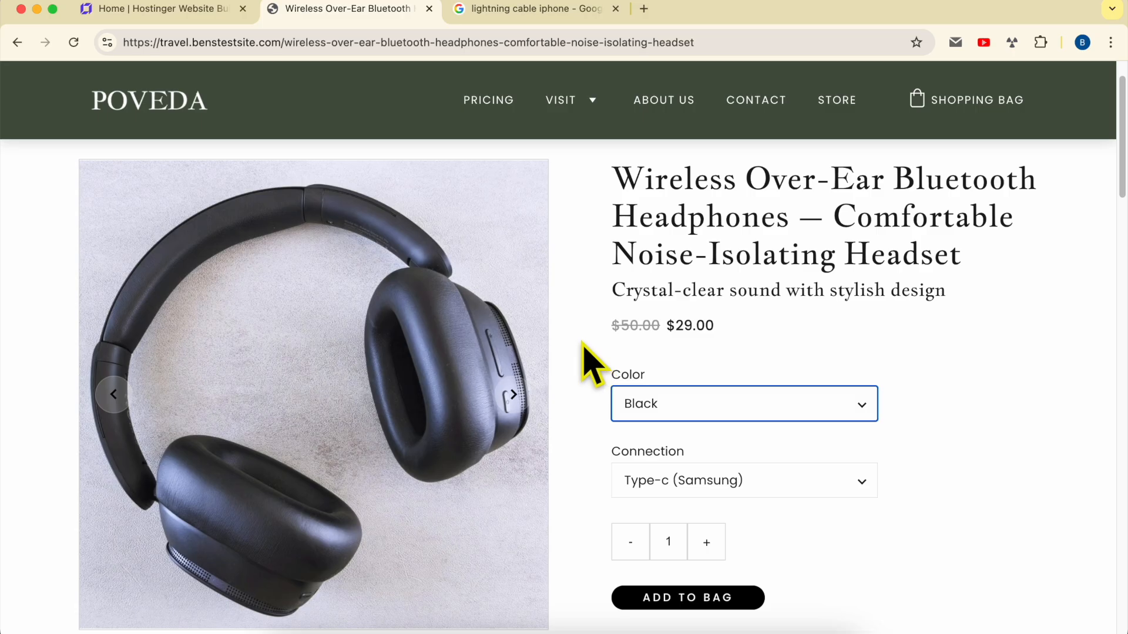
{"action": "scroll", "coordinate": [590, 364], "scroll_direction": "down", "scroll_amount": 1}
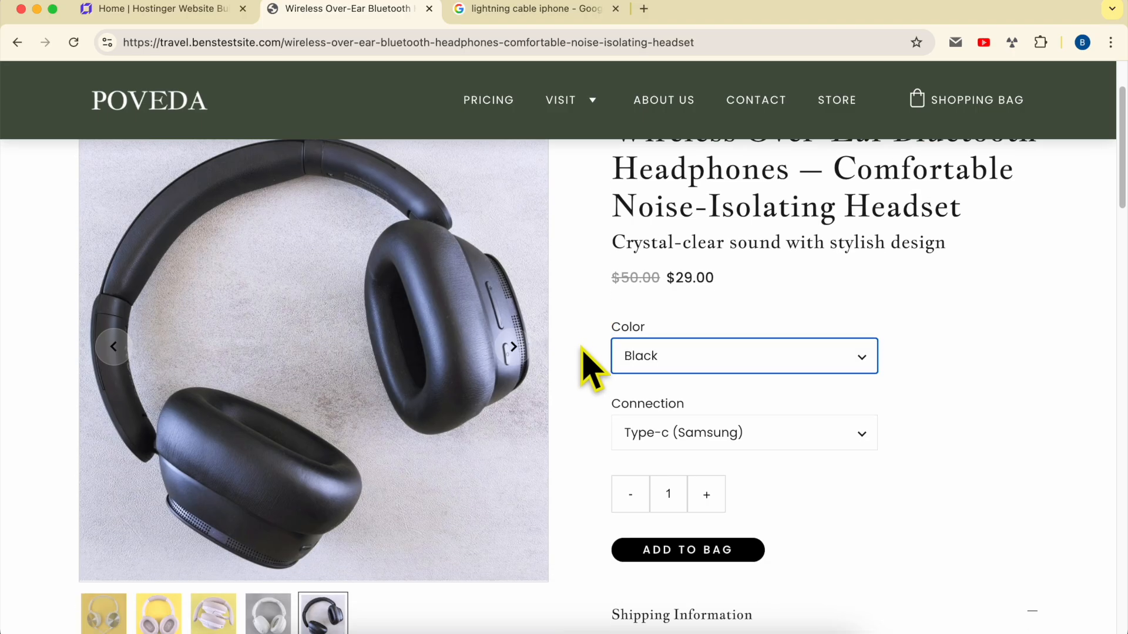
{"action": "scroll", "coordinate": [591, 367], "scroll_direction": "up", "scroll_amount": 1}
{"action": "scroll", "coordinate": [591, 368], "scroll_direction": "up", "scroll_amount": 1}
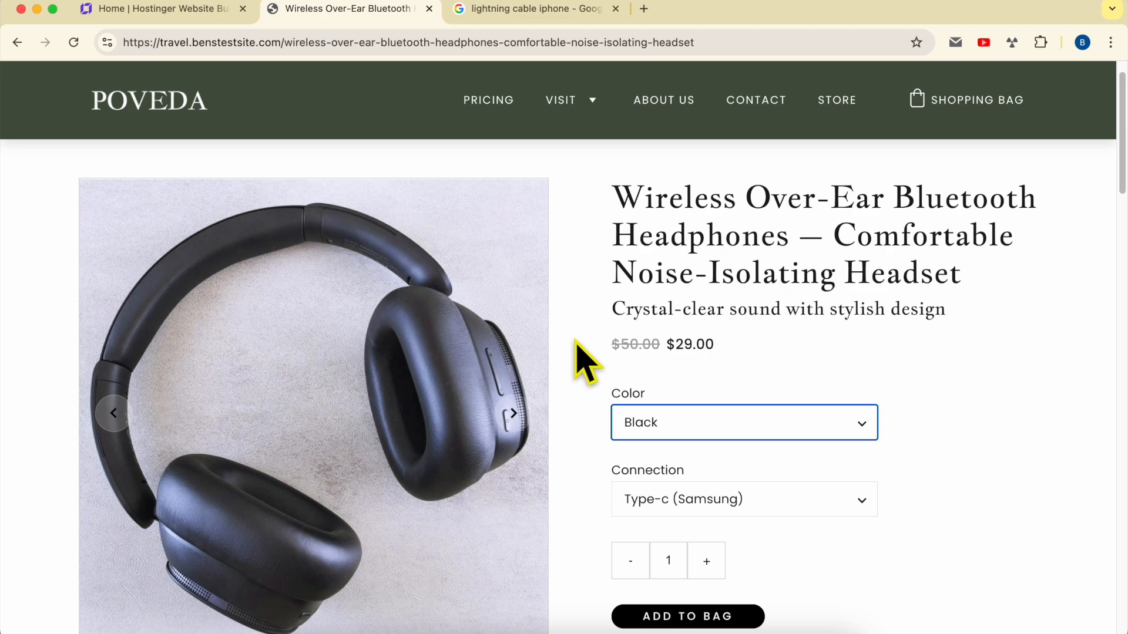
{"action": "scroll", "coordinate": [588, 359], "scroll_direction": "down", "scroll_amount": 1}
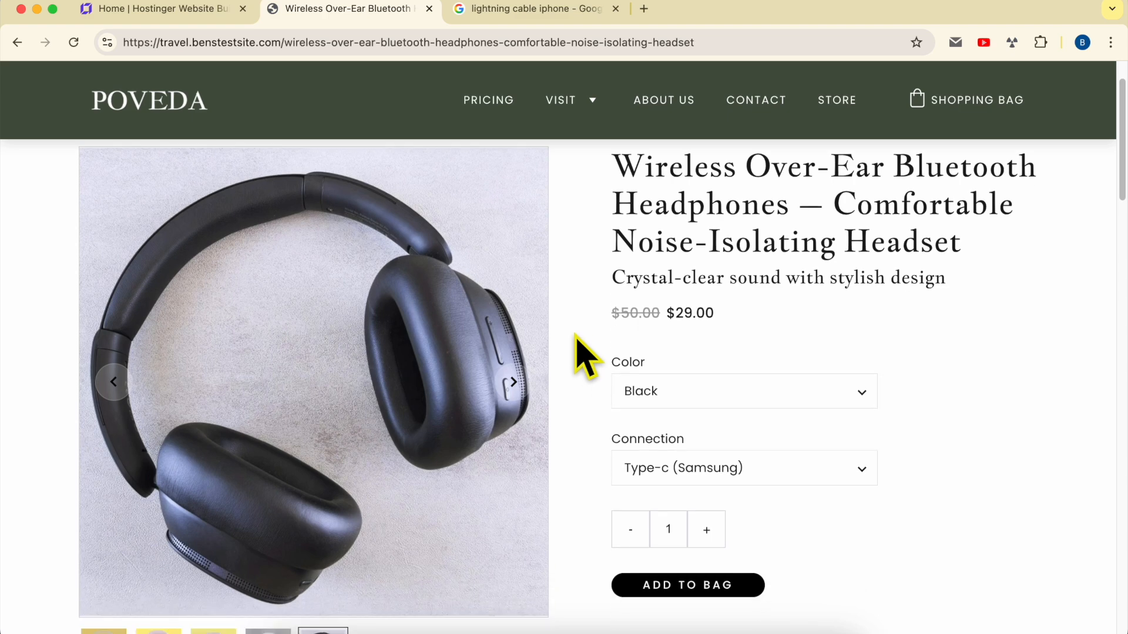